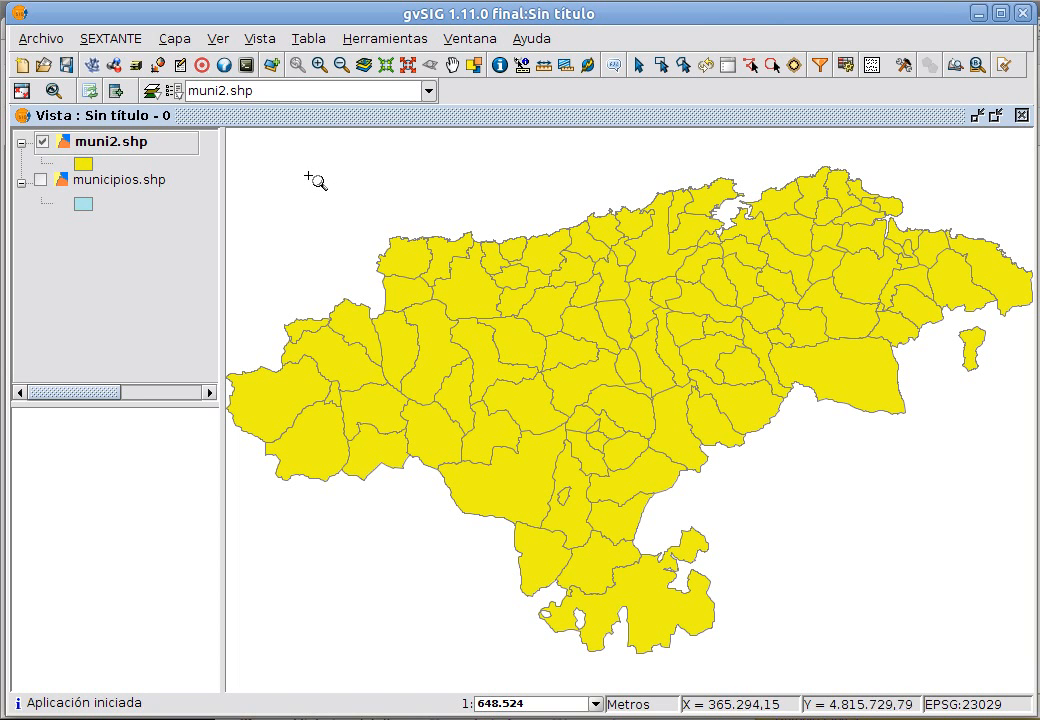
# Step: Start editing the muni2.shp layer and open its attribute table
pyautogui.rightClick(166, 147)
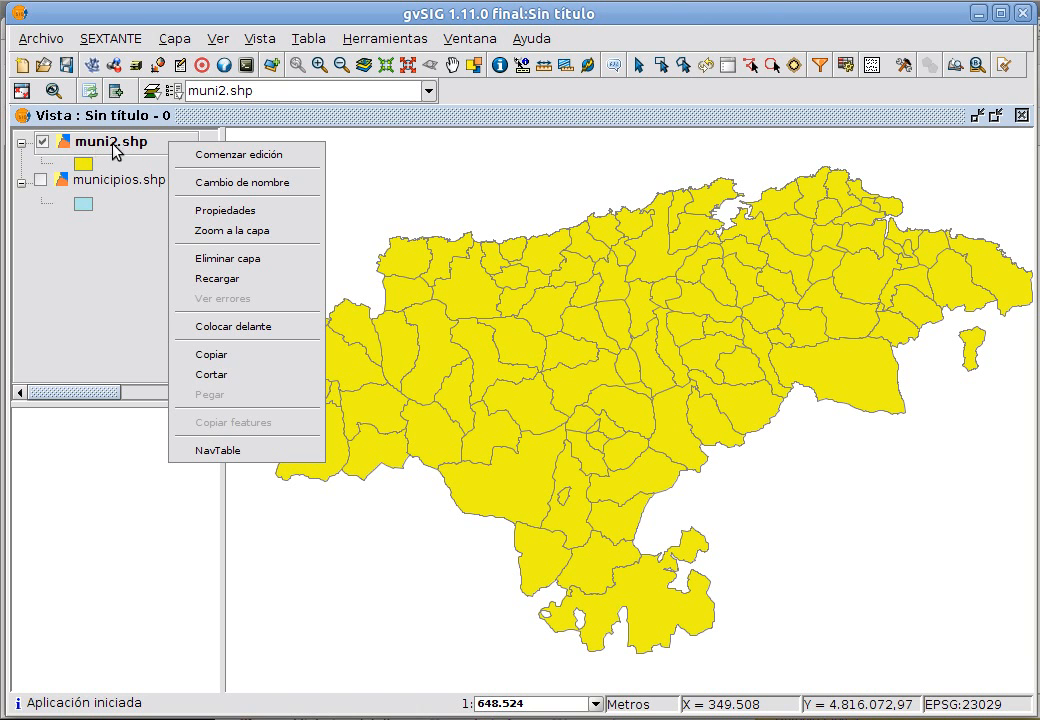
pyautogui.click(203, 156)
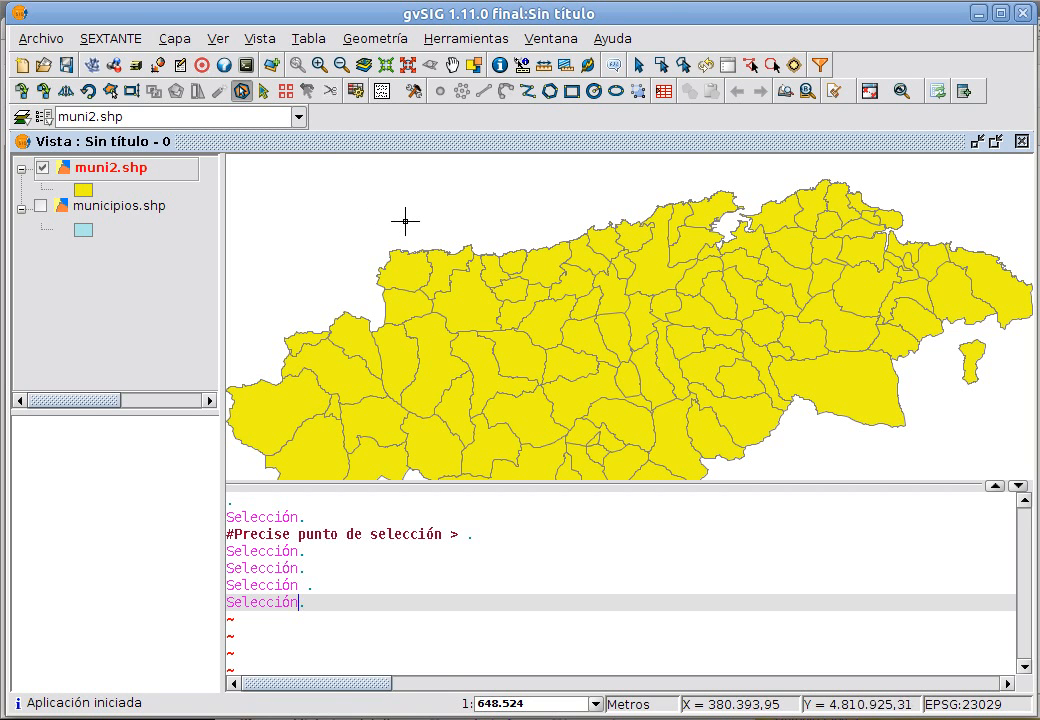
pyautogui.click(355, 92)
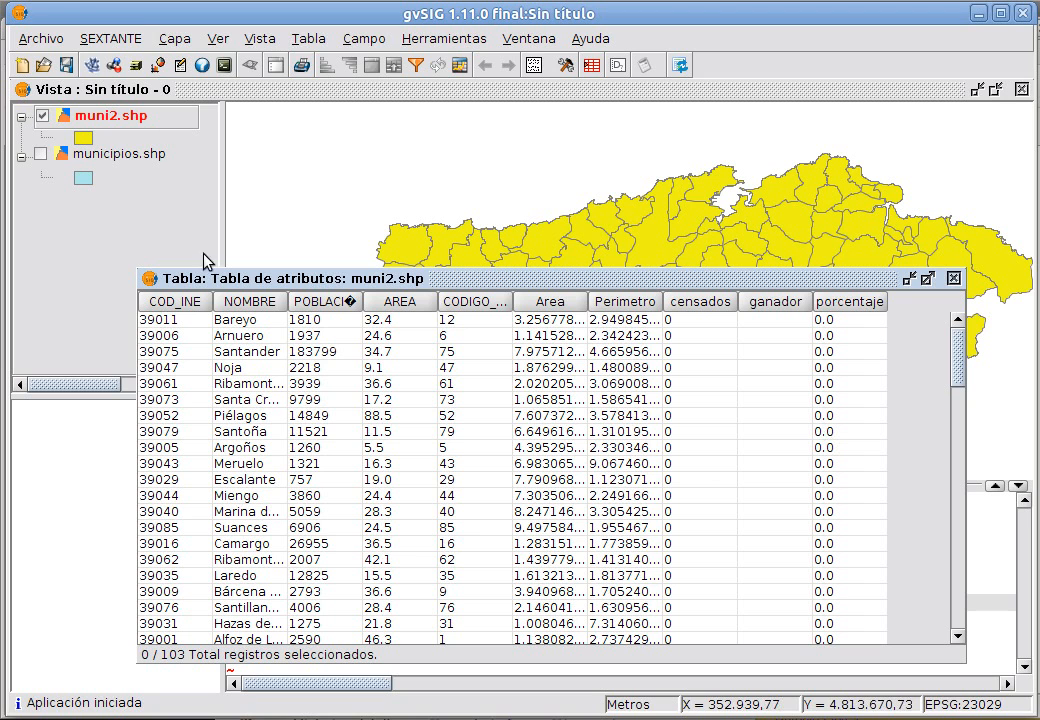
# Step: Enter the censados values 1510 for Bareyo, 1850 for Arnuero and 125347 for Santander
pyautogui.doubleClick(705, 319)
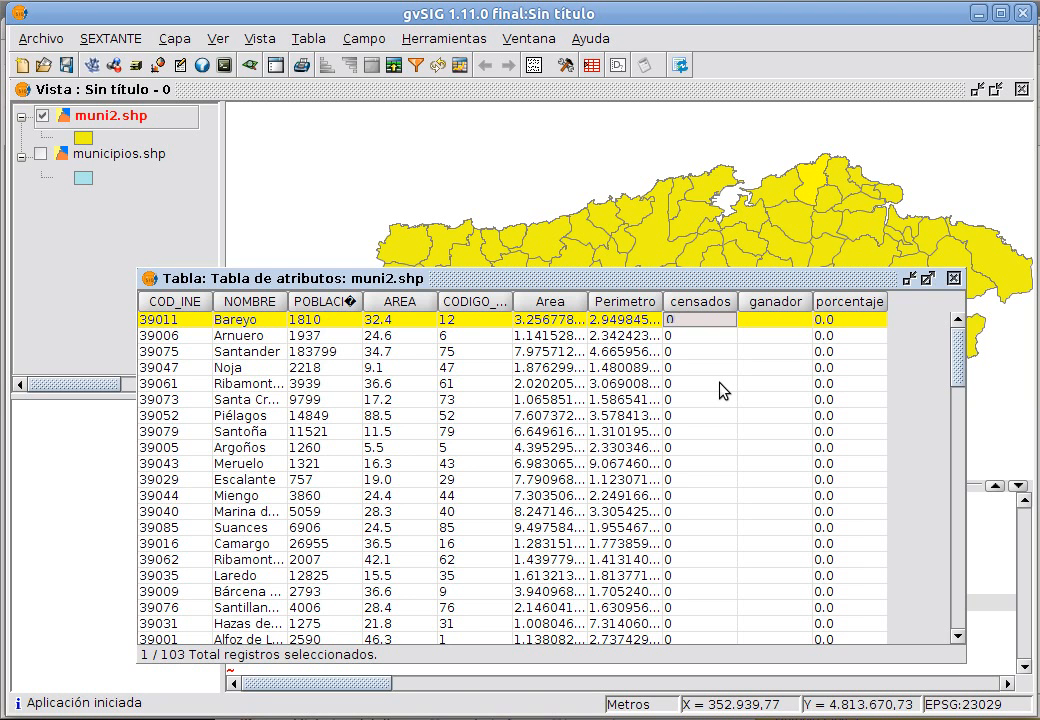
pyautogui.press('BackSpace')
pyautogui.write('1510')
pyautogui.press('Return')
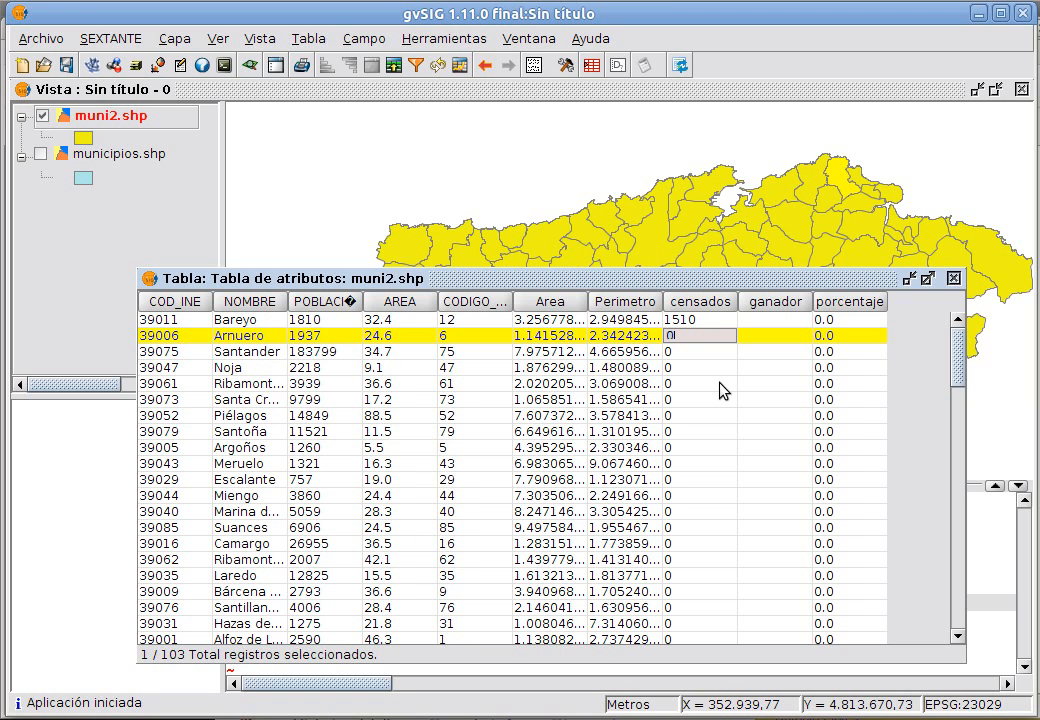
pyautogui.press('BackSpace')
pyautogui.write('1850')
pyautogui.press('Return')
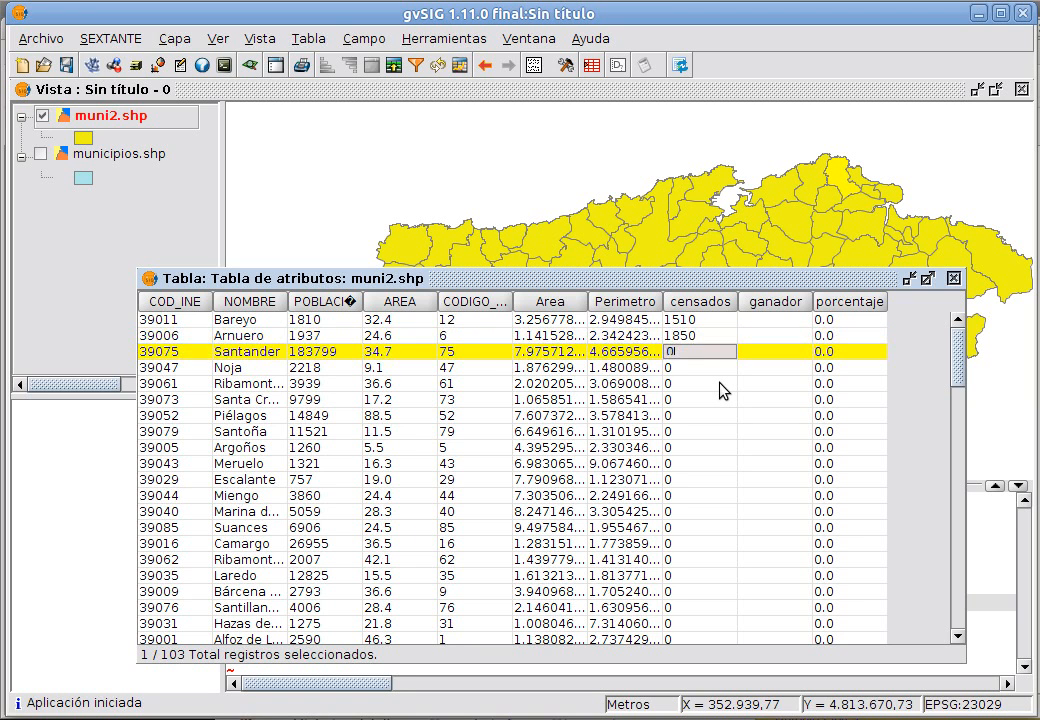
pyautogui.press('BackSpace')
pyautogui.write('125347')
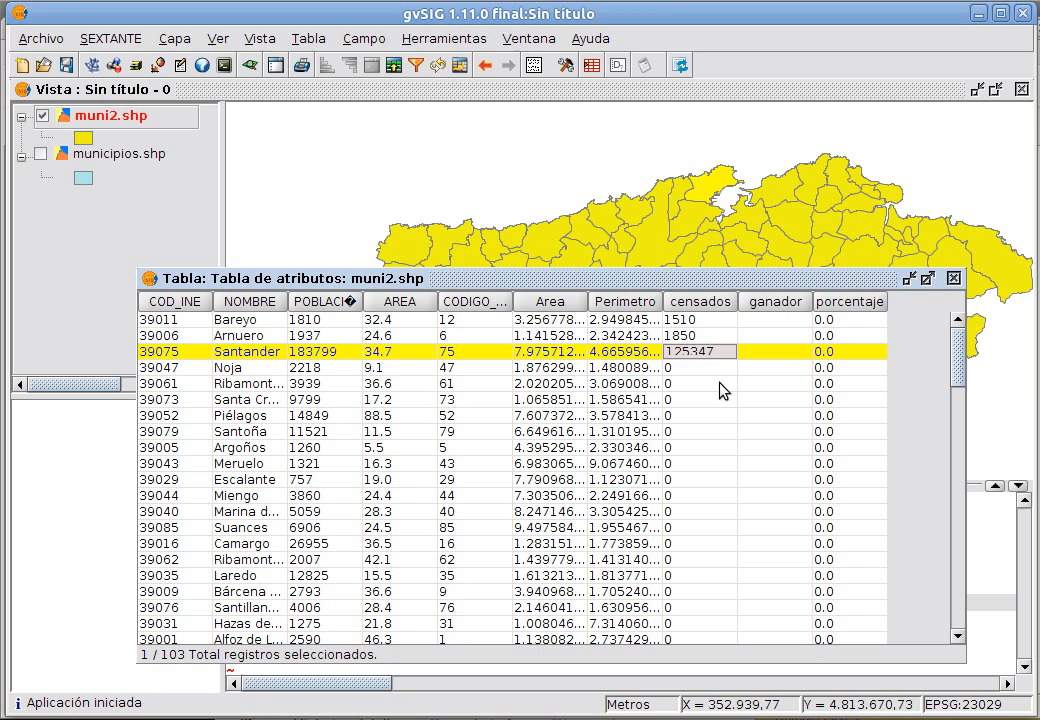
pyautogui.press('Return')
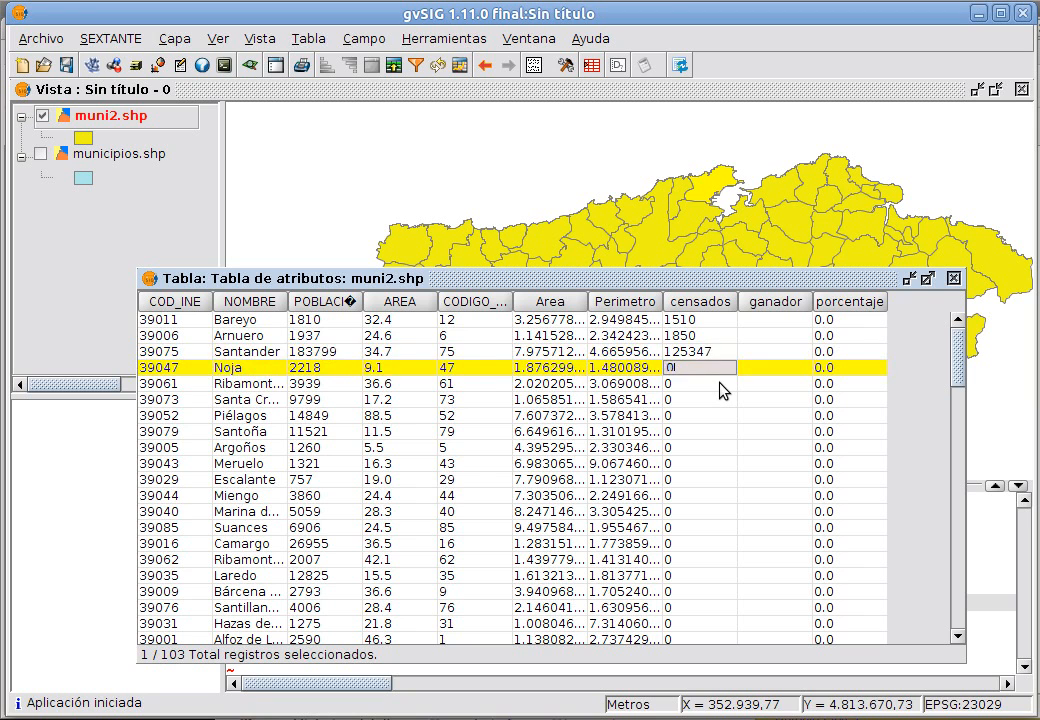
# Step: Fill in the ganador field with PSOE for Bareyo, PP for Arnuero and PRC for Santander
pyautogui.press('Up')
pyautogui.press('Up')
pyautogui.press('Up')
pyautogui.press('Tab')
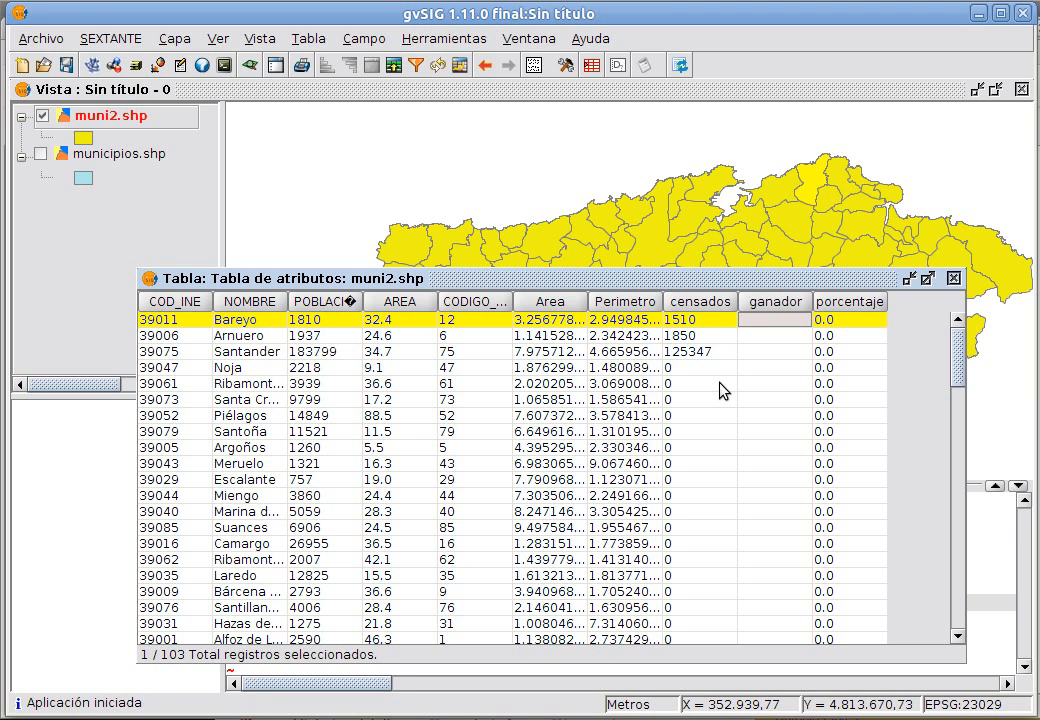
pyautogui.press('Tab')
pyautogui.click(778, 322)
pyautogui.write('PSOE')
pyautogui.press('Return')
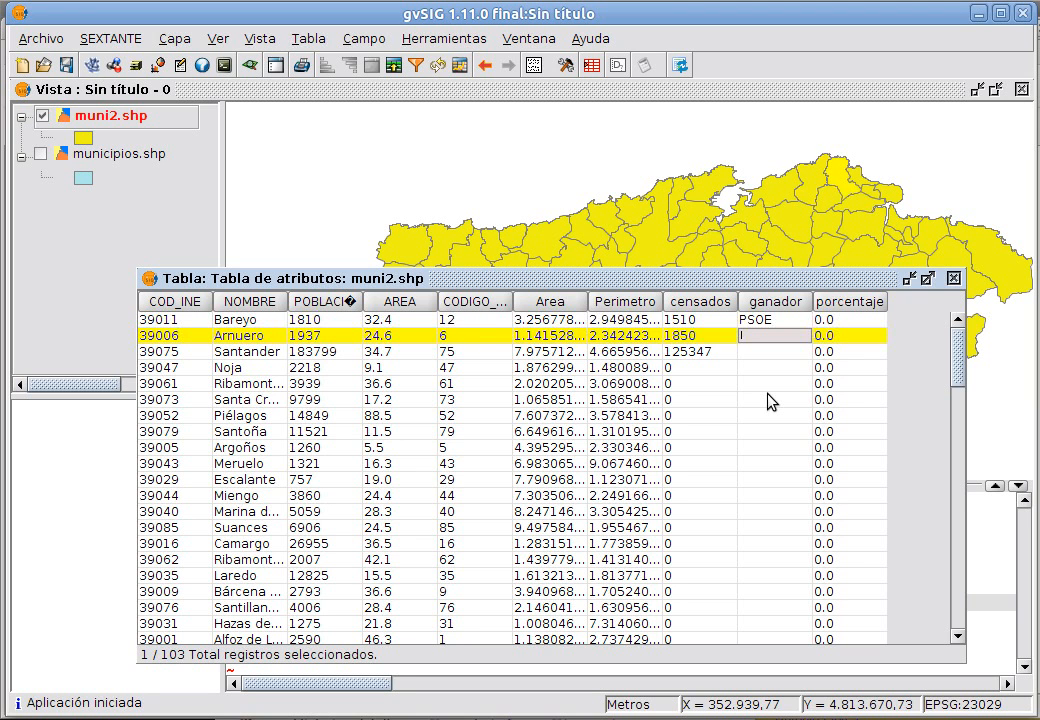
pyautogui.write('PP')
pyautogui.press('Return')
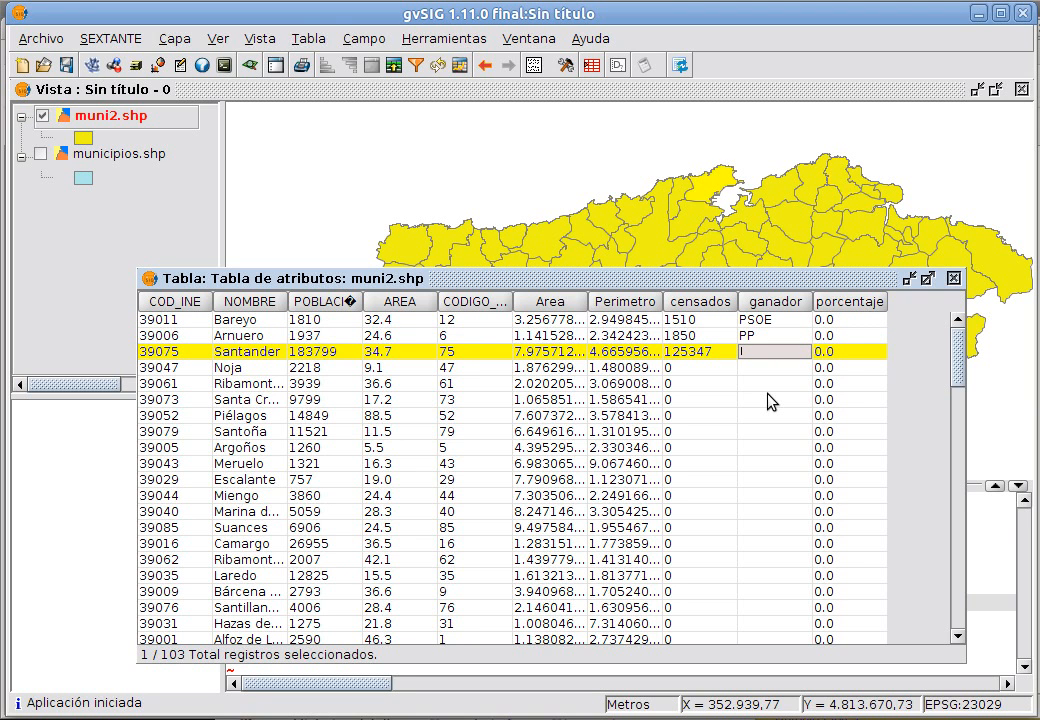
pyautogui.write('PRC')
pyautogui.press('Return')
# Step: Set the porcentaje values to 25.7 for Bareyo, 24.8 for Arnuero and 19.8 for Santander
pyautogui.click(840, 320)
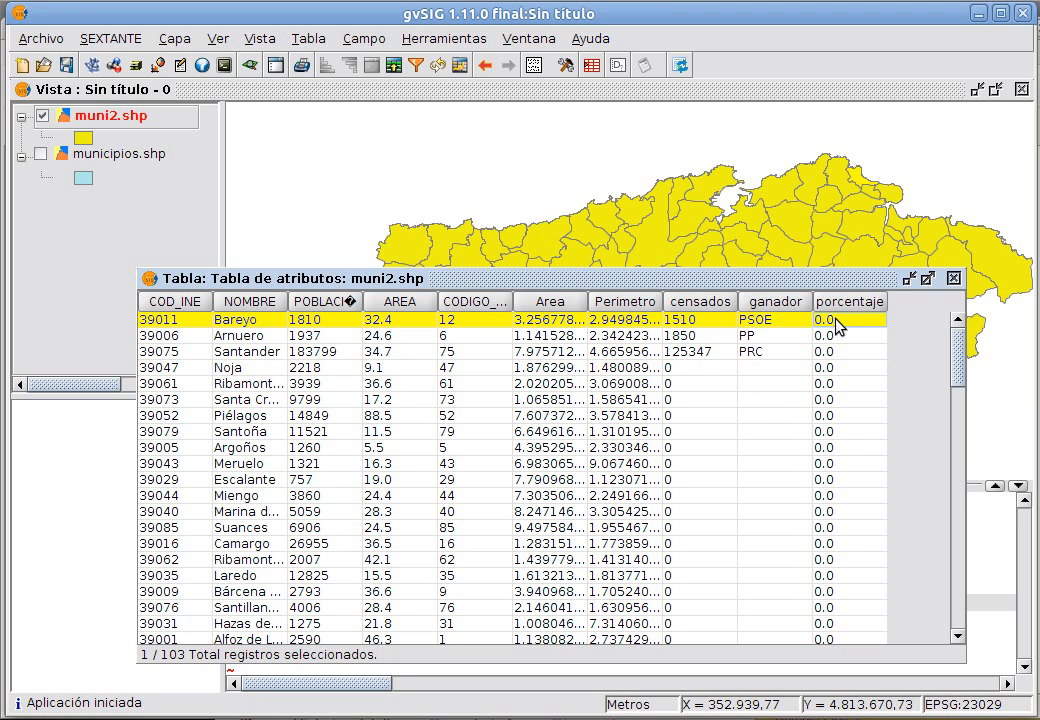
pyautogui.write('25.7')
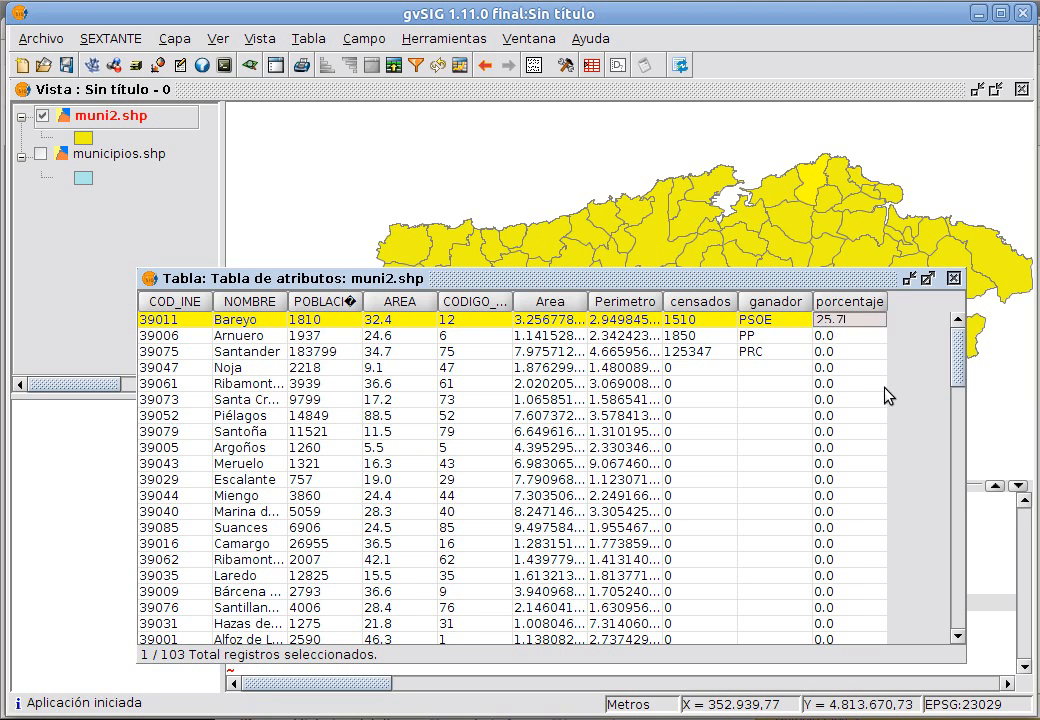
pyautogui.press('Return')
pyautogui.write('24.8')
pyautogui.press('Return')
pyautogui.write('19.8')
pyautogui.press('Return')
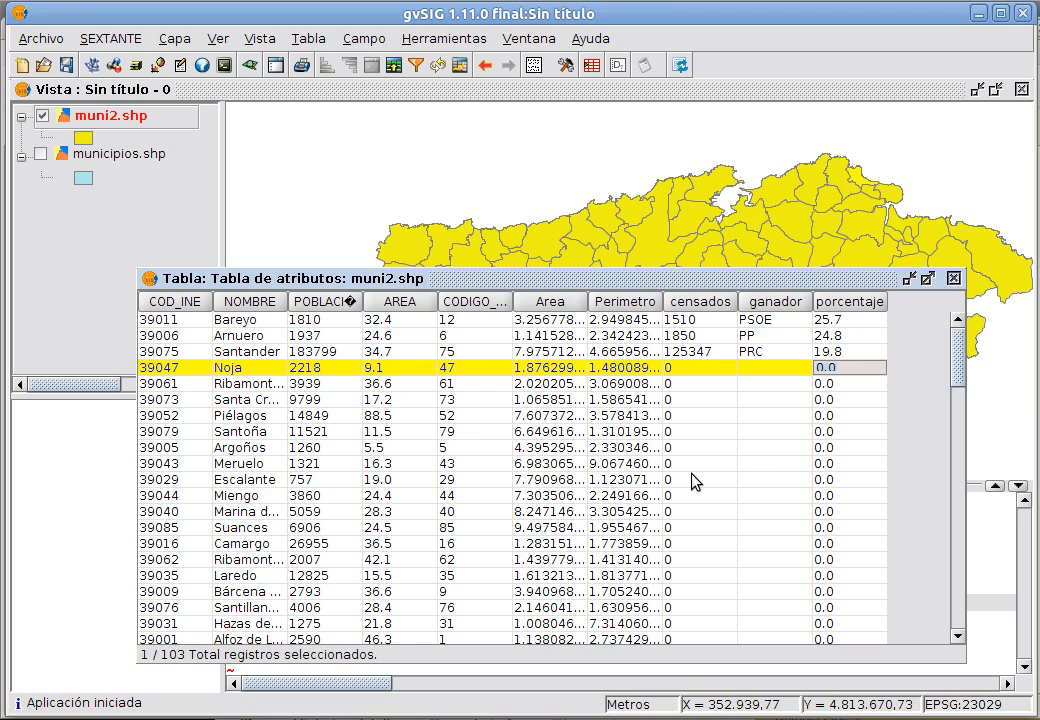
# Step: Close the attribute table, finish editing muni2.shp and save the layer
pyautogui.click(489, 451)
pyautogui.click(489, 453)
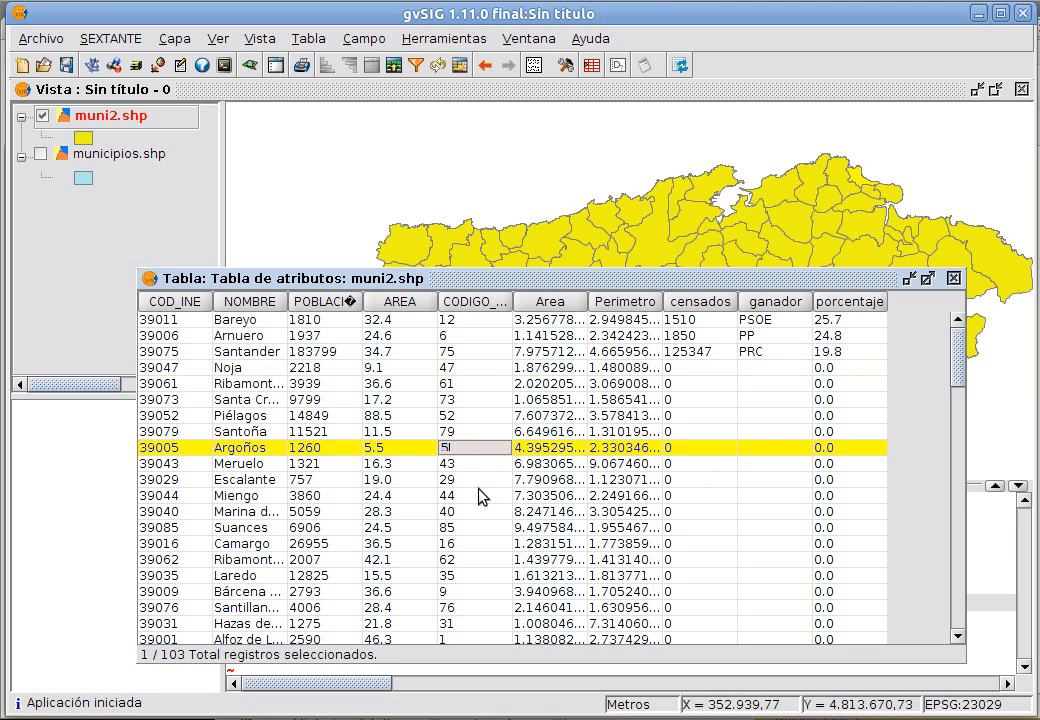
pyautogui.click(376, 400)
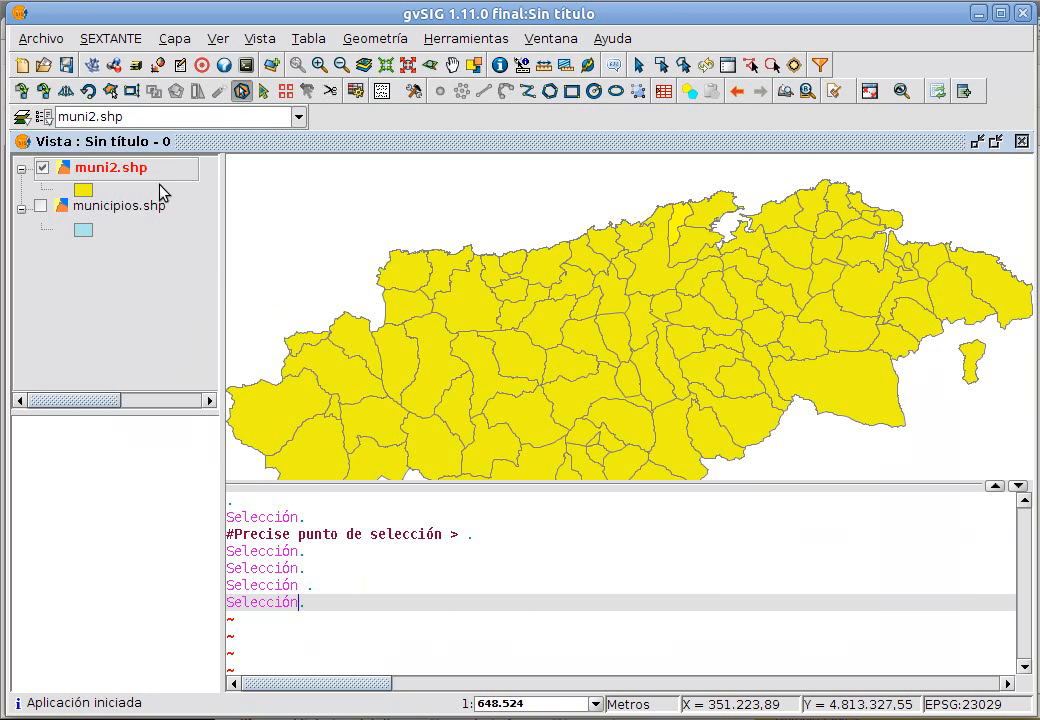
pyautogui.rightClick(147, 170)
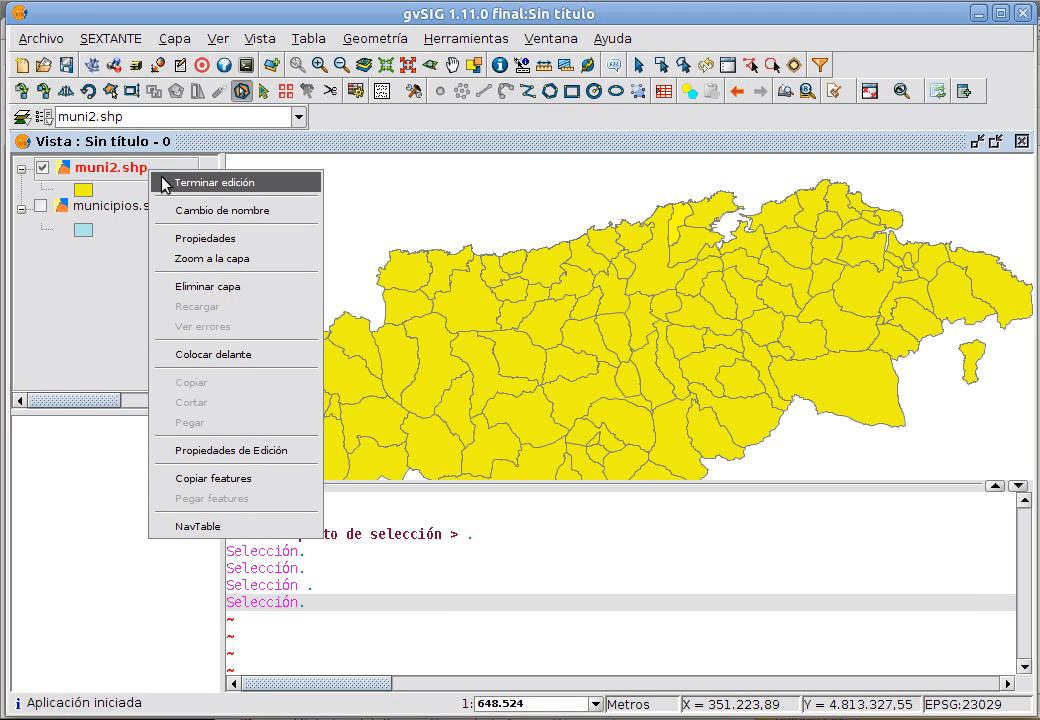
pyautogui.click(207, 184)
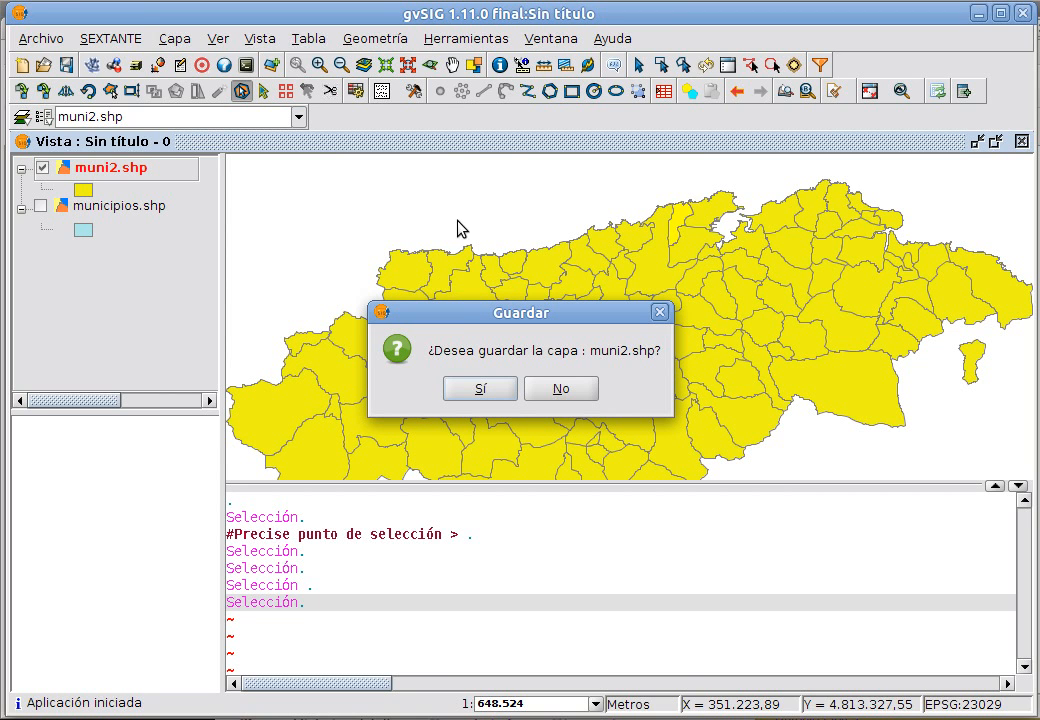
pyautogui.click(479, 390)
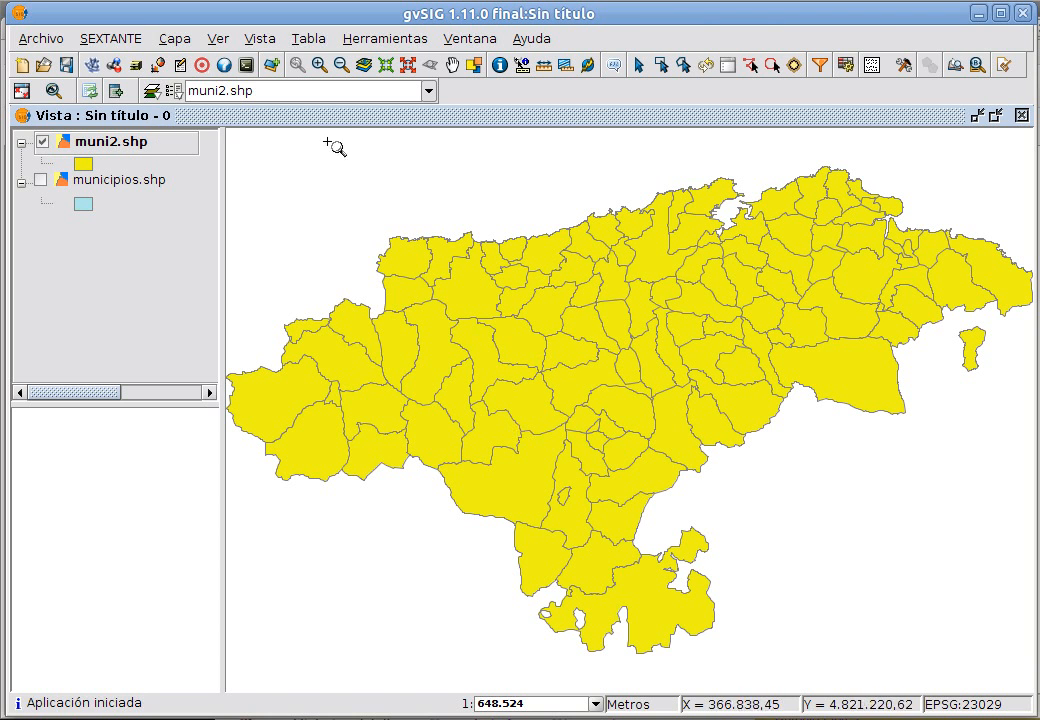
# Step: Check the Bareyo, Arnuero and Santander records in the saved muni2.shp attribute table and close it
pyautogui.click(845, 65)
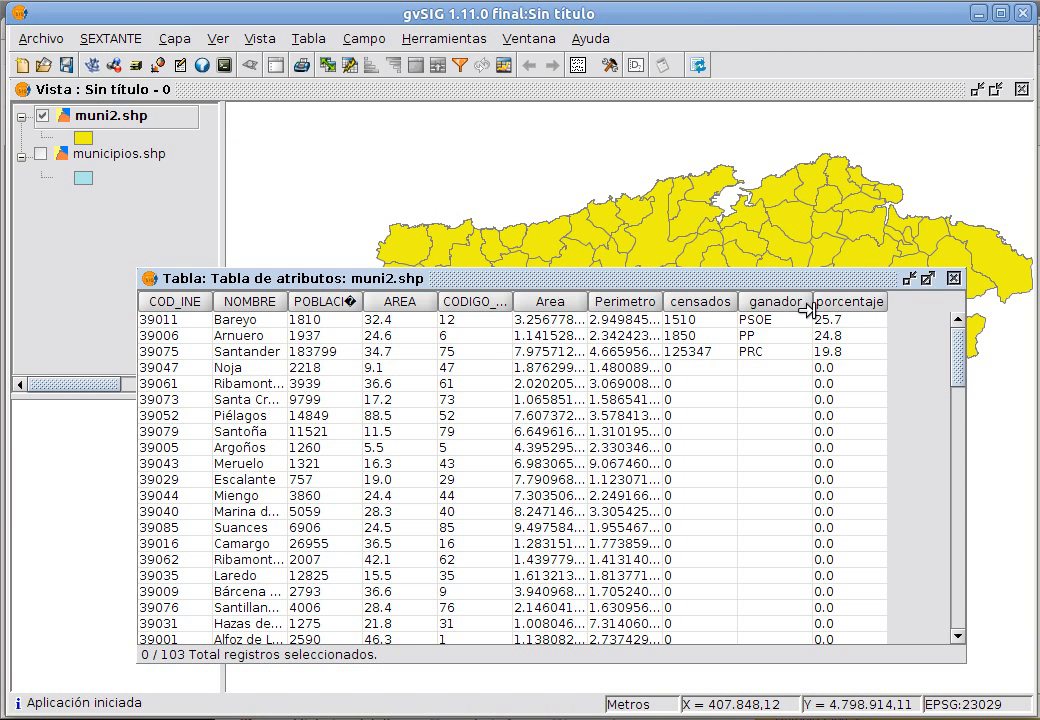
pyautogui.click(644, 324)
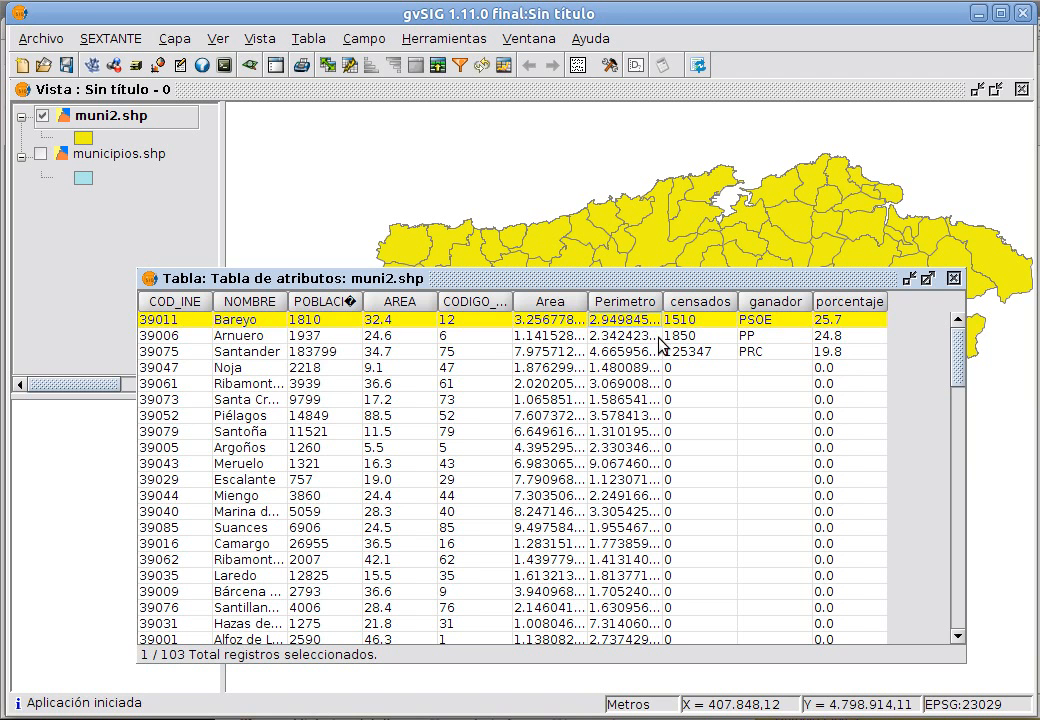
pyautogui.click(645, 338)
pyautogui.click(644, 352)
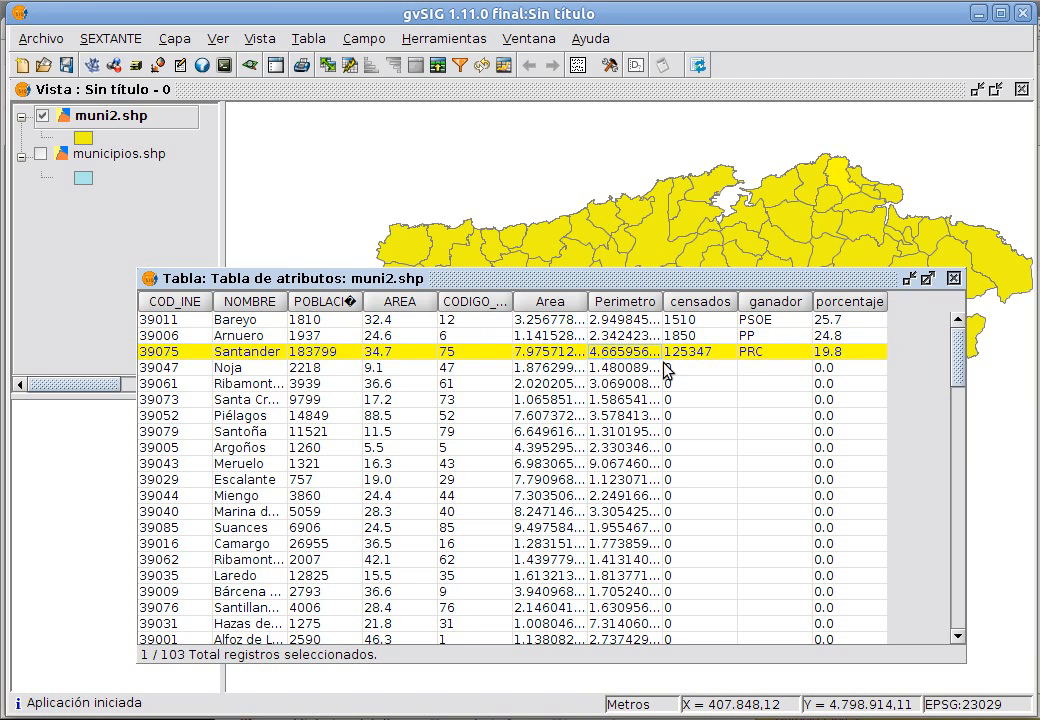
pyautogui.click(954, 278)
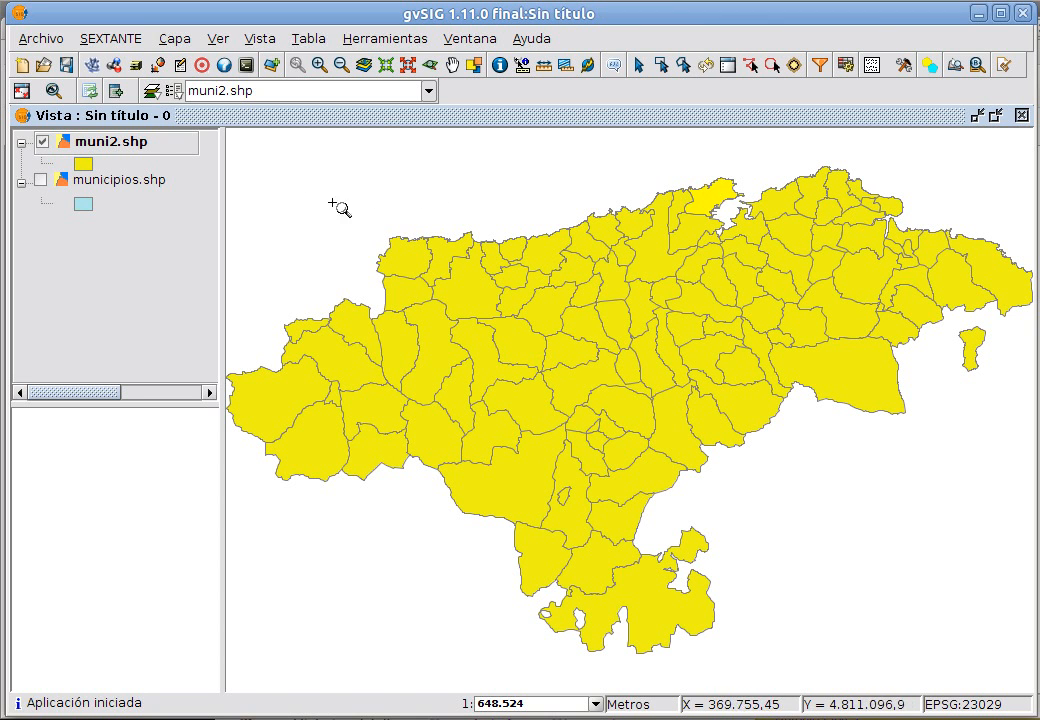
# Step: Put muni2.shp back into editing mode and reopen its attribute table
pyautogui.rightClick(147, 144)
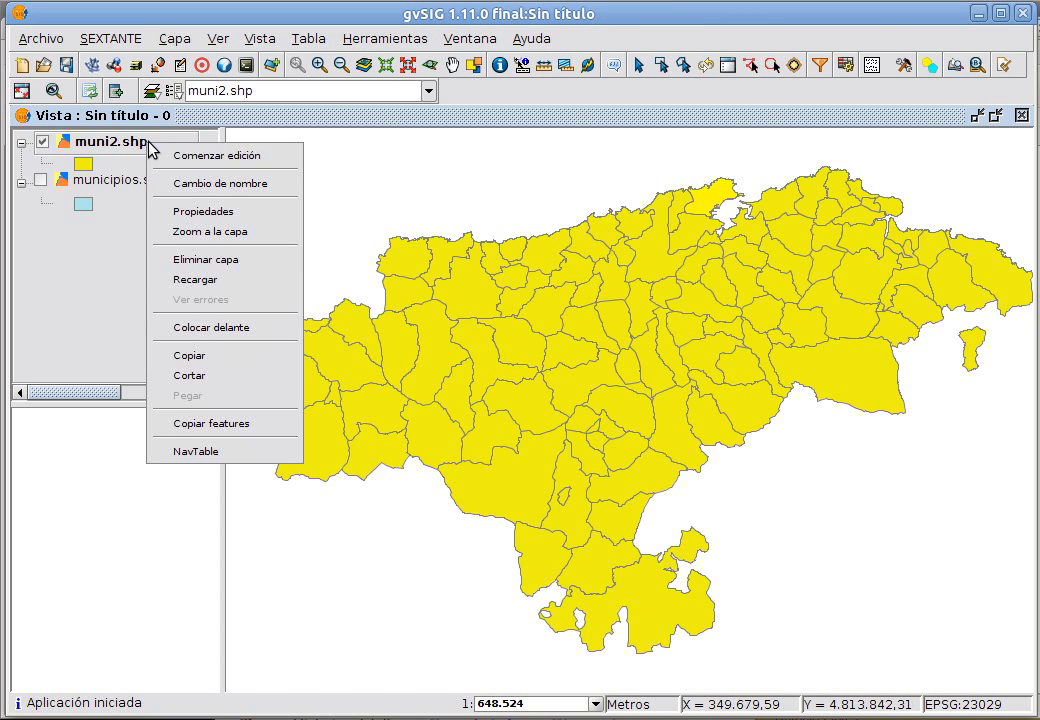
pyautogui.click(209, 157)
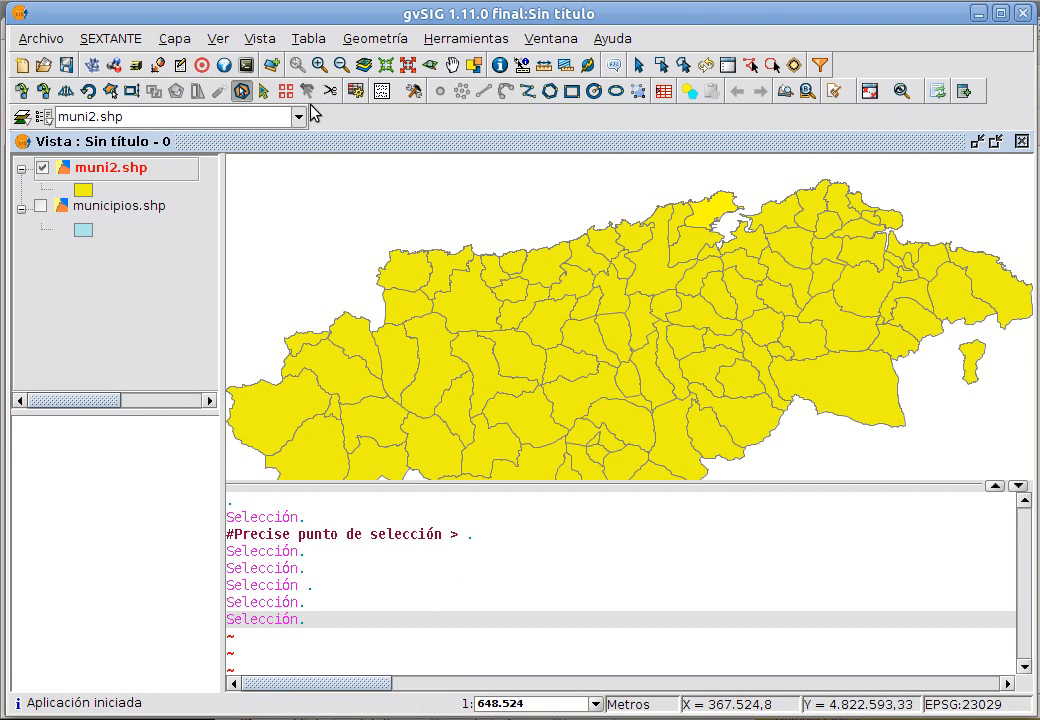
pyautogui.click(313, 42)
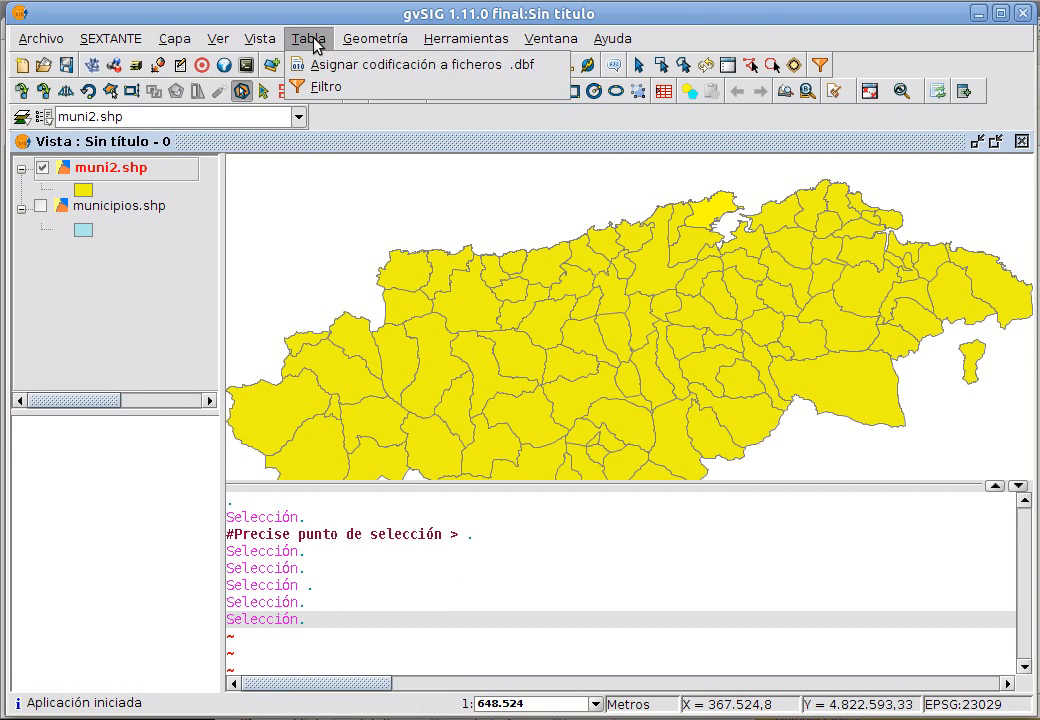
pyautogui.click(313, 42)
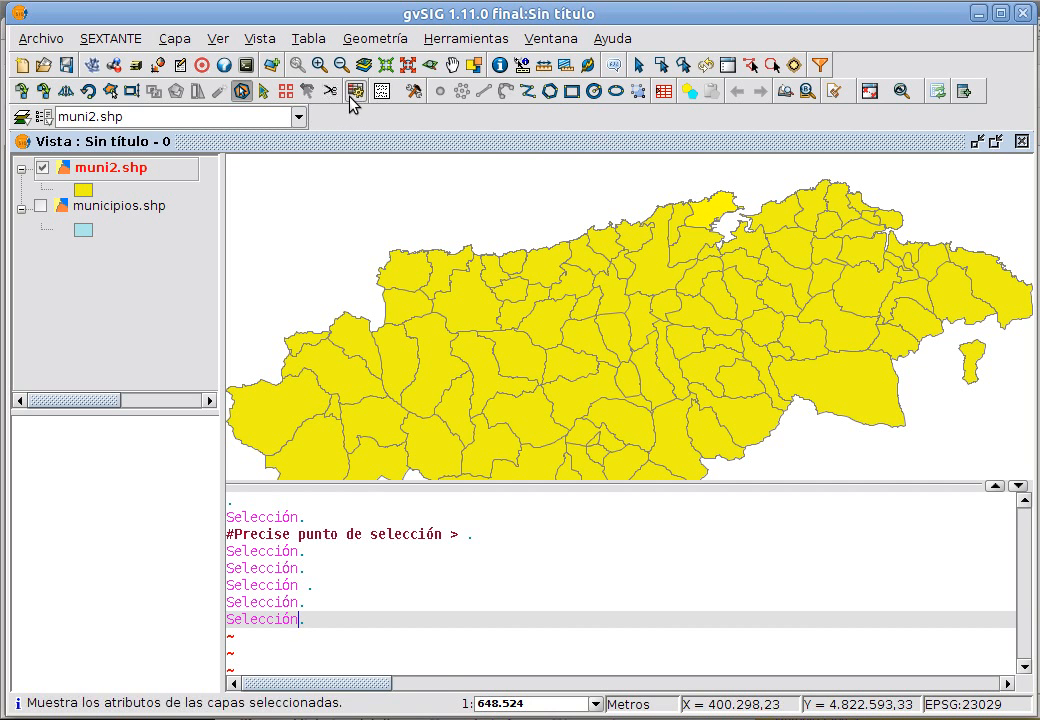
pyautogui.click(354, 92)
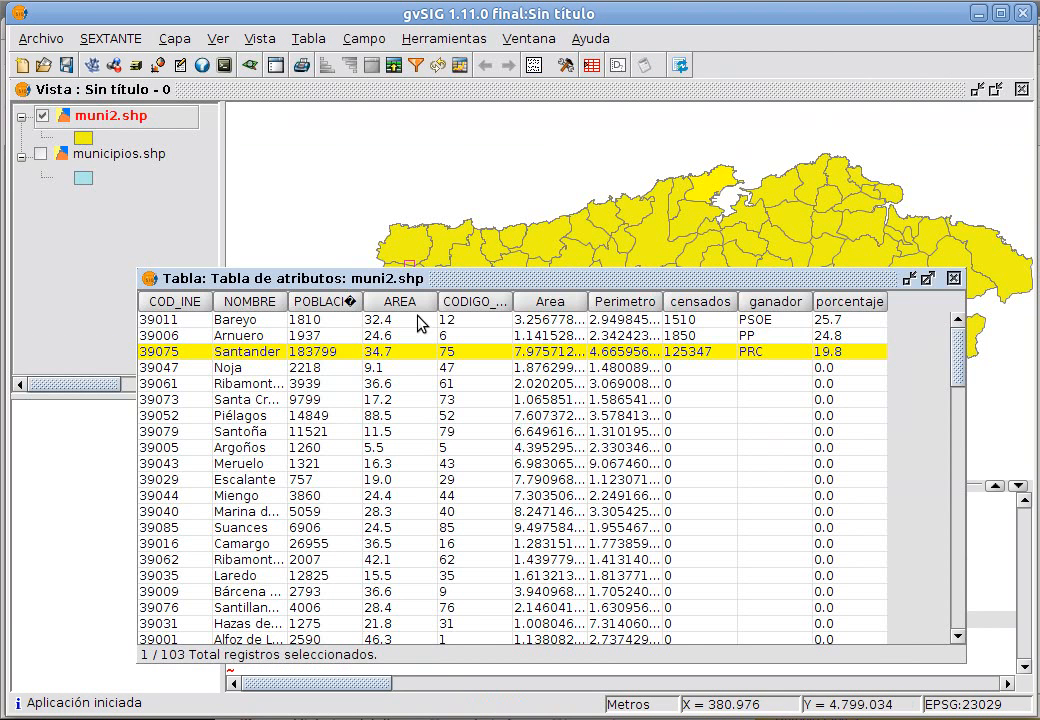
pyautogui.click(388, 369)
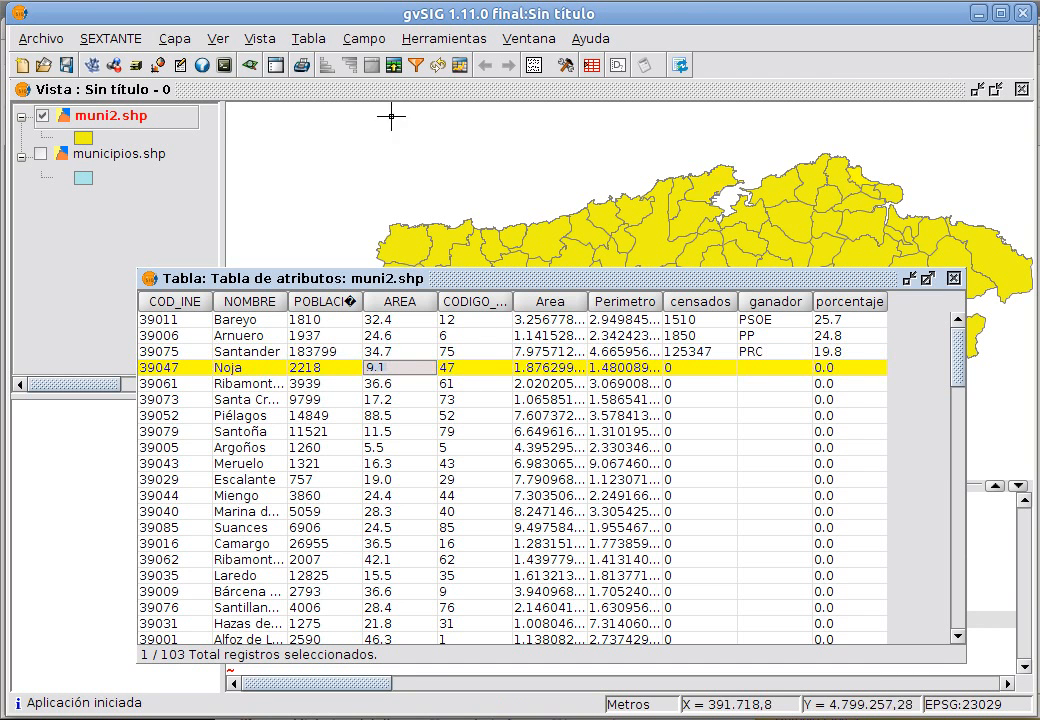
pyautogui.click(309, 39)
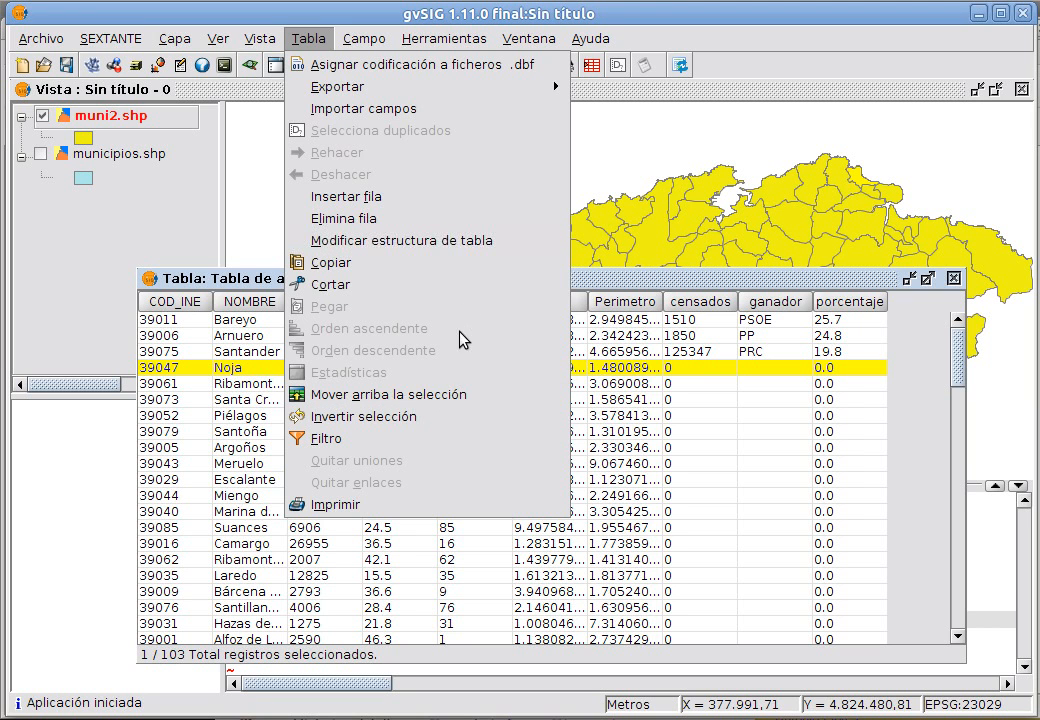
pyautogui.click(310, 42)
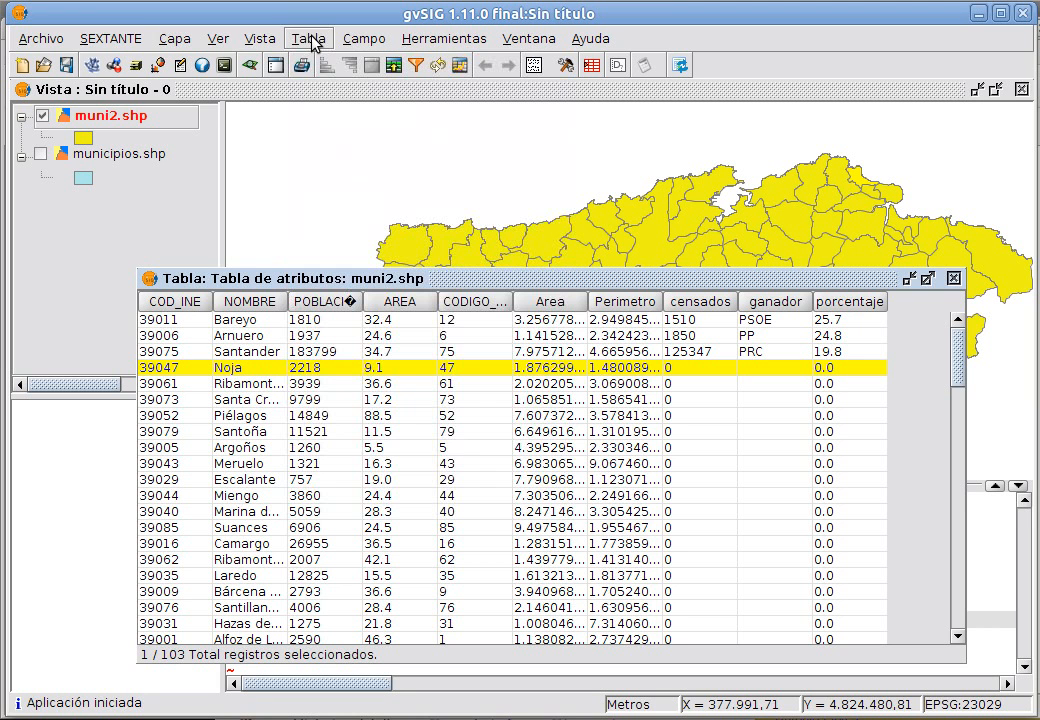
# Step: Delete the Santander row from the muni2.shp attribute table and close the table
pyautogui.doubleClick(431, 352)
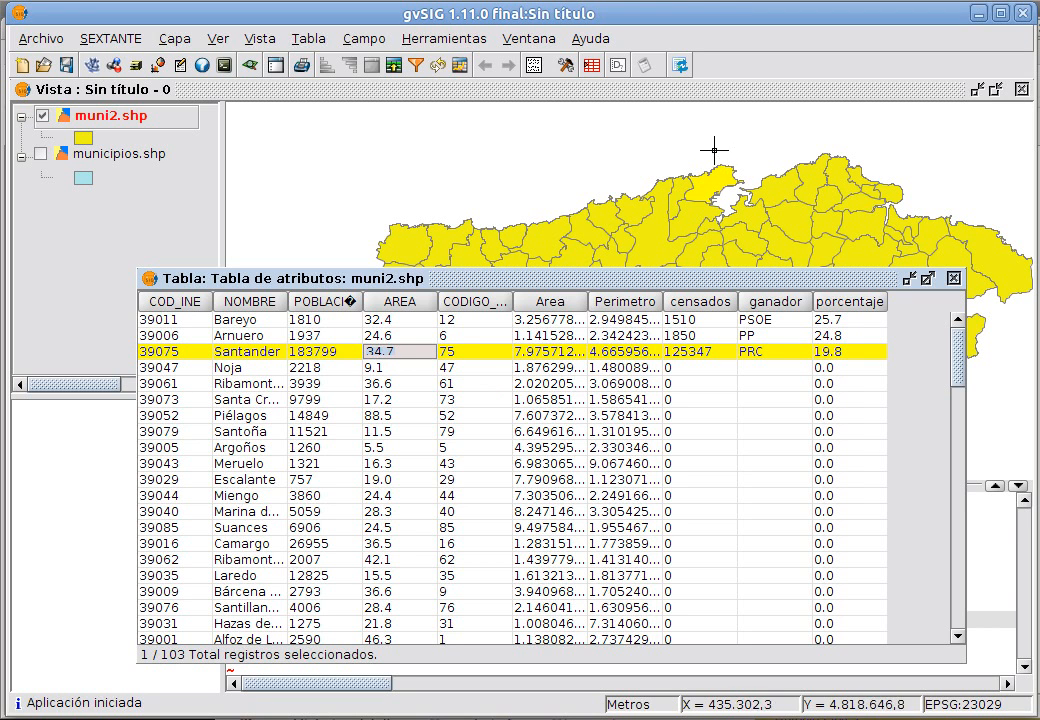
pyautogui.click(294, 38)
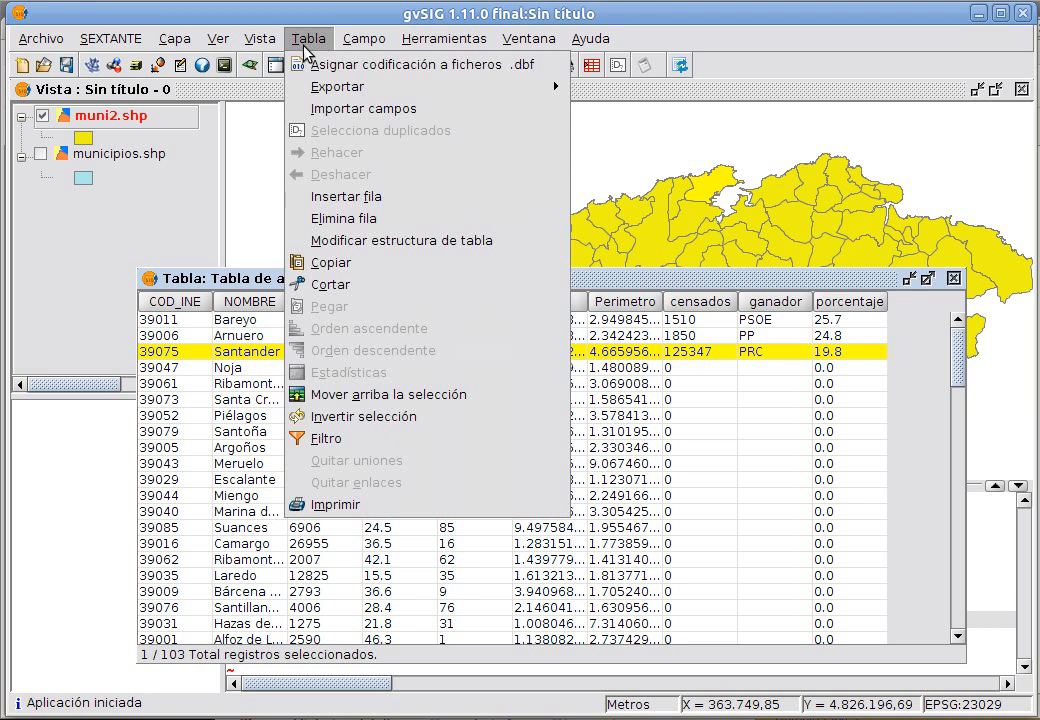
pyautogui.click(397, 220)
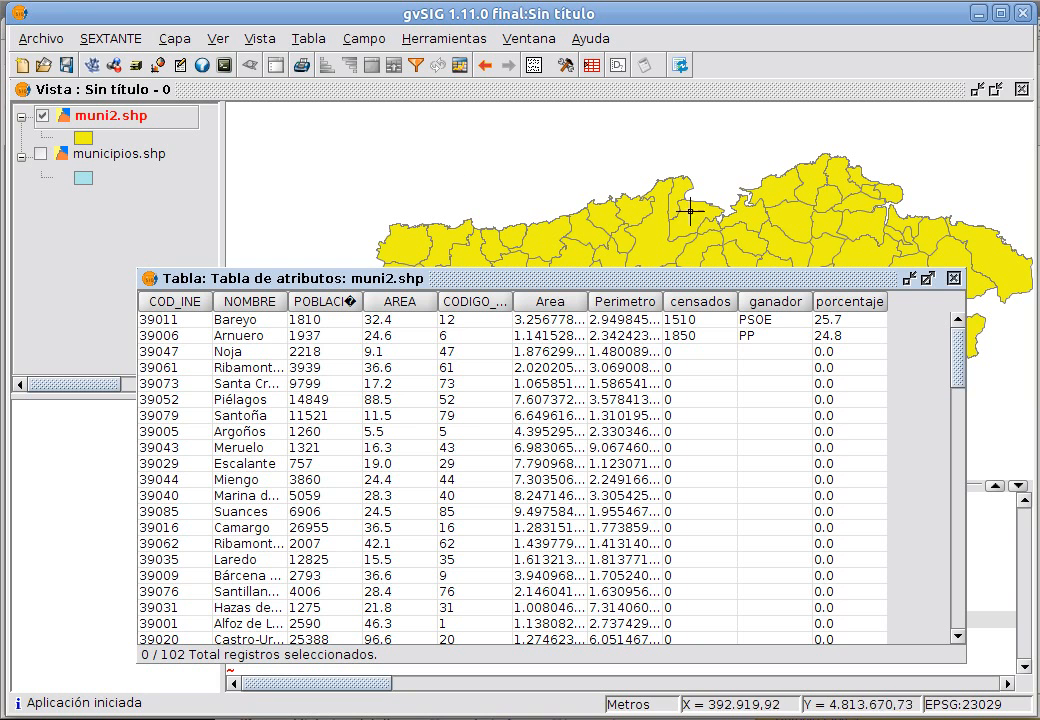
pyautogui.click(953, 278)
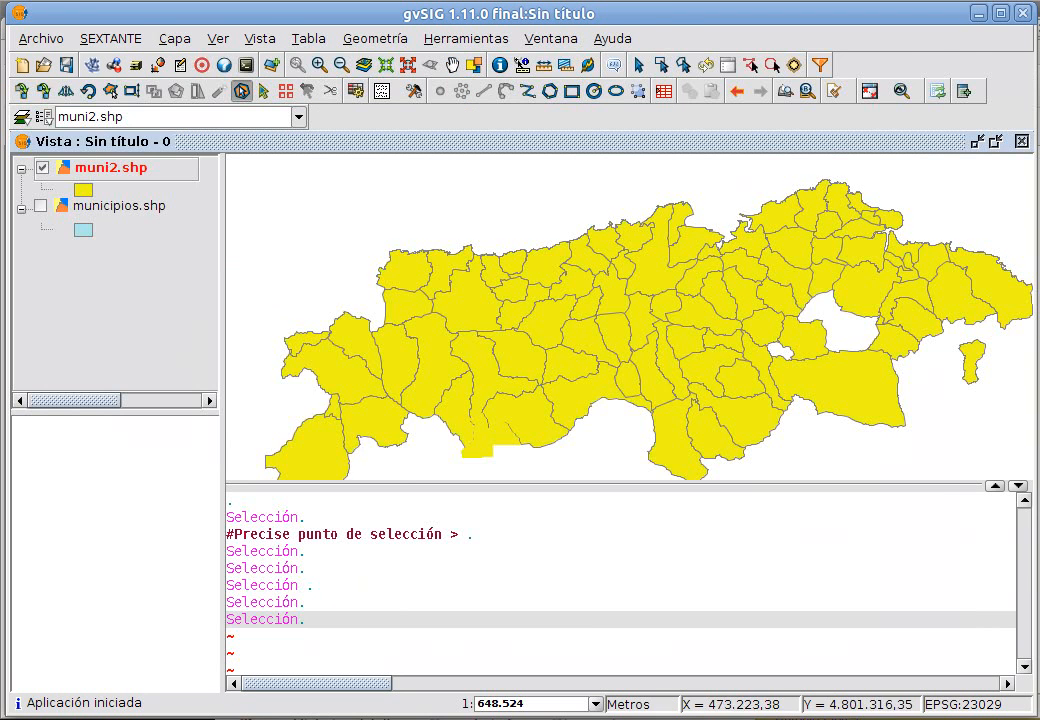
# Step: Finish editing muni2.shp and discard the unsaved changes to the layer
pyautogui.rightClick(146, 170)
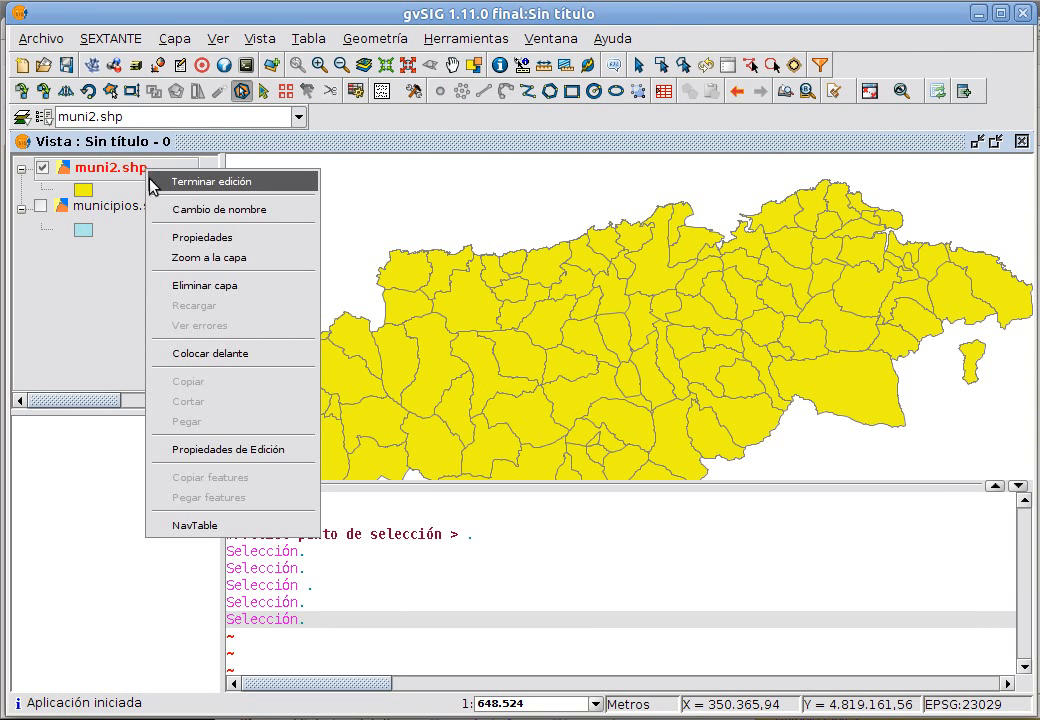
pyautogui.click(200, 181)
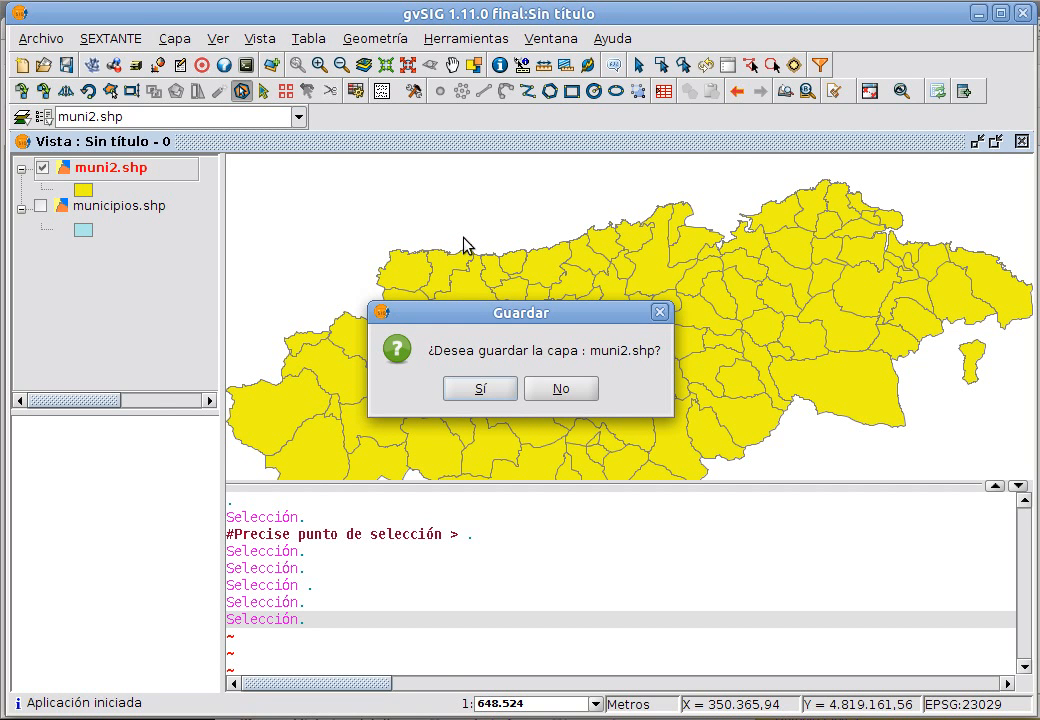
pyautogui.click(552, 389)
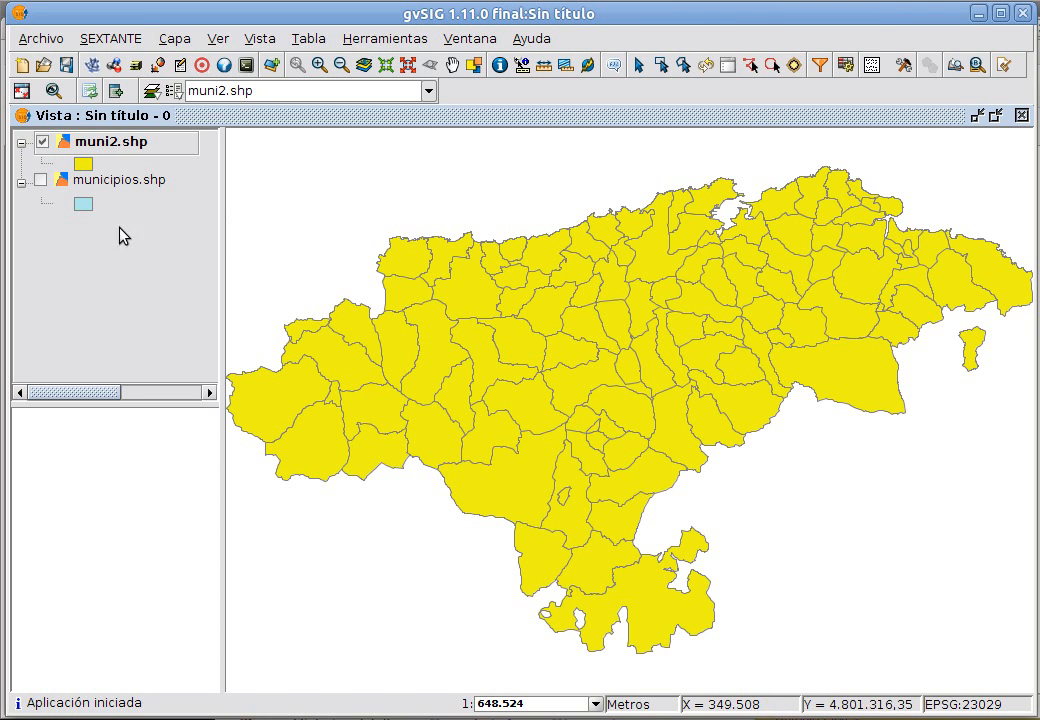
# Step: Open NavTable for the muni2.shp layer and reposition it so its record navigation controls are accessible
pyautogui.click(91, 97)
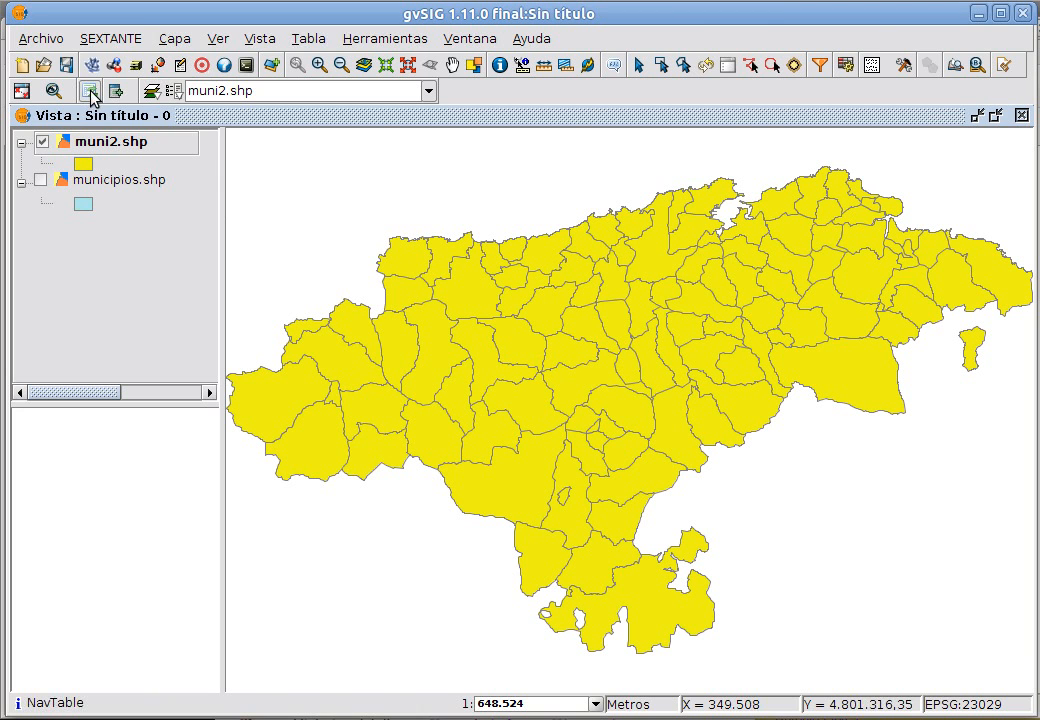
pyautogui.click(91, 97)
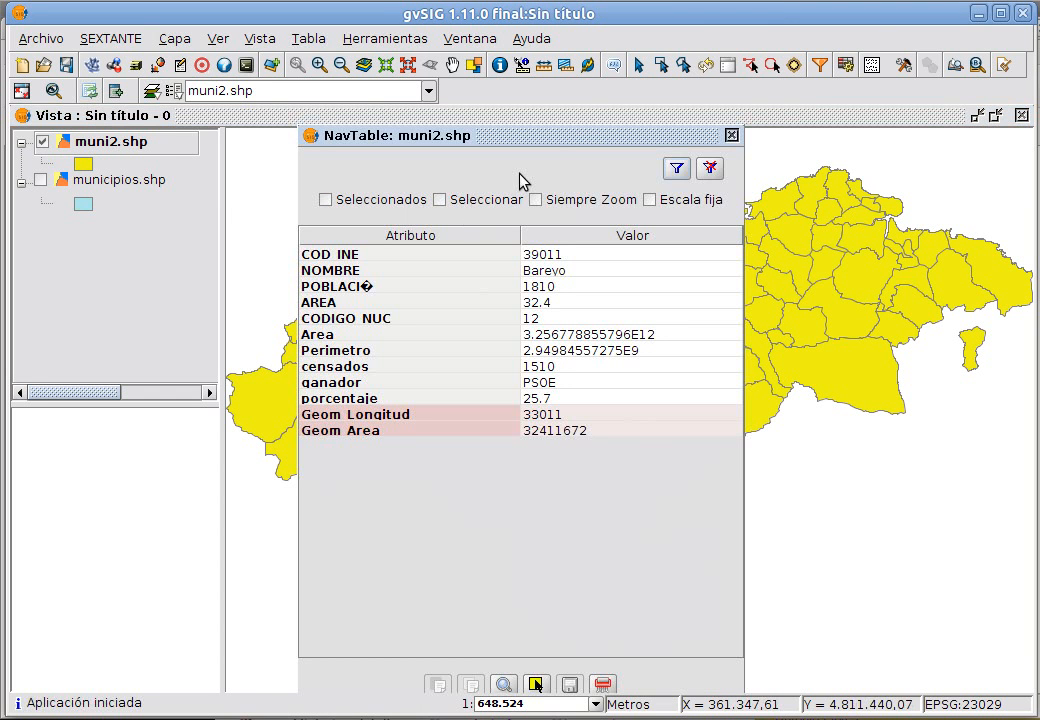
pyautogui.moveTo(548, 135); pyautogui.dragTo(529, 123)
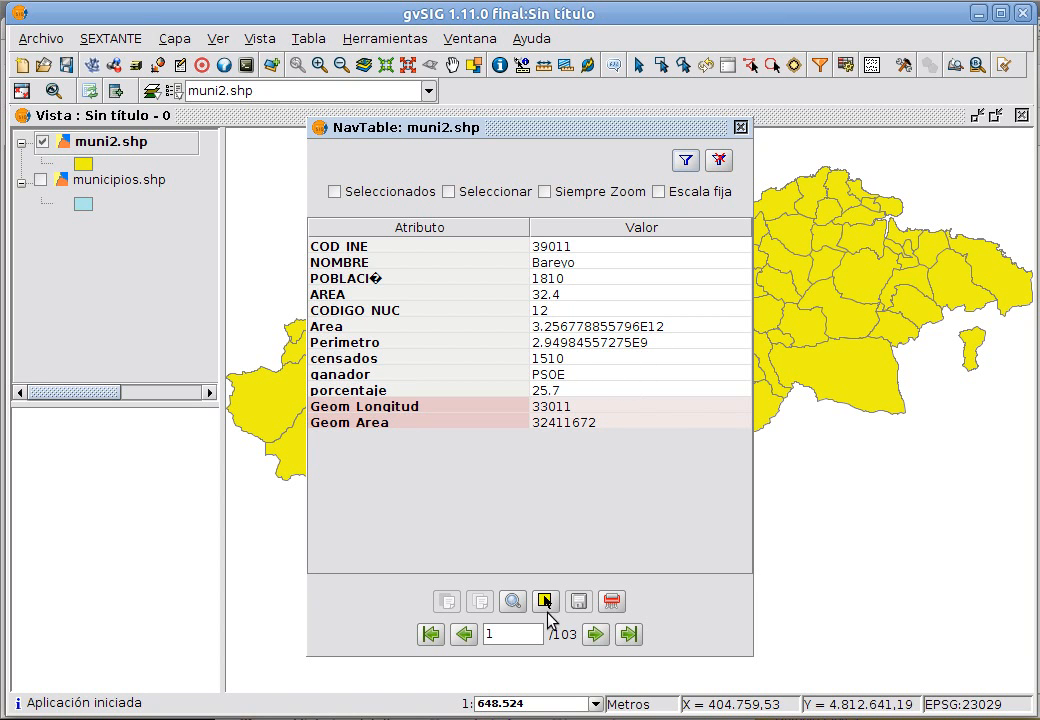
# Step: Browse forward through the muni2.shp records in NavTable, jump to the last one and return to the first
pyautogui.click(596, 636)
pyautogui.click(596, 636)
pyautogui.click(628, 635)
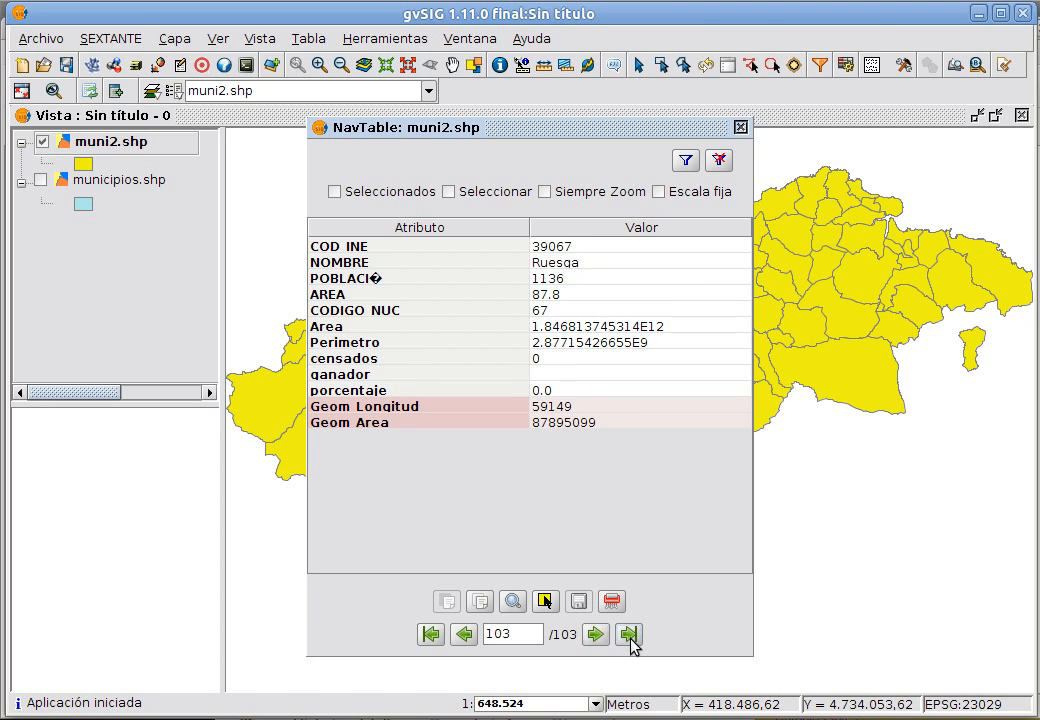
pyautogui.click(430, 634)
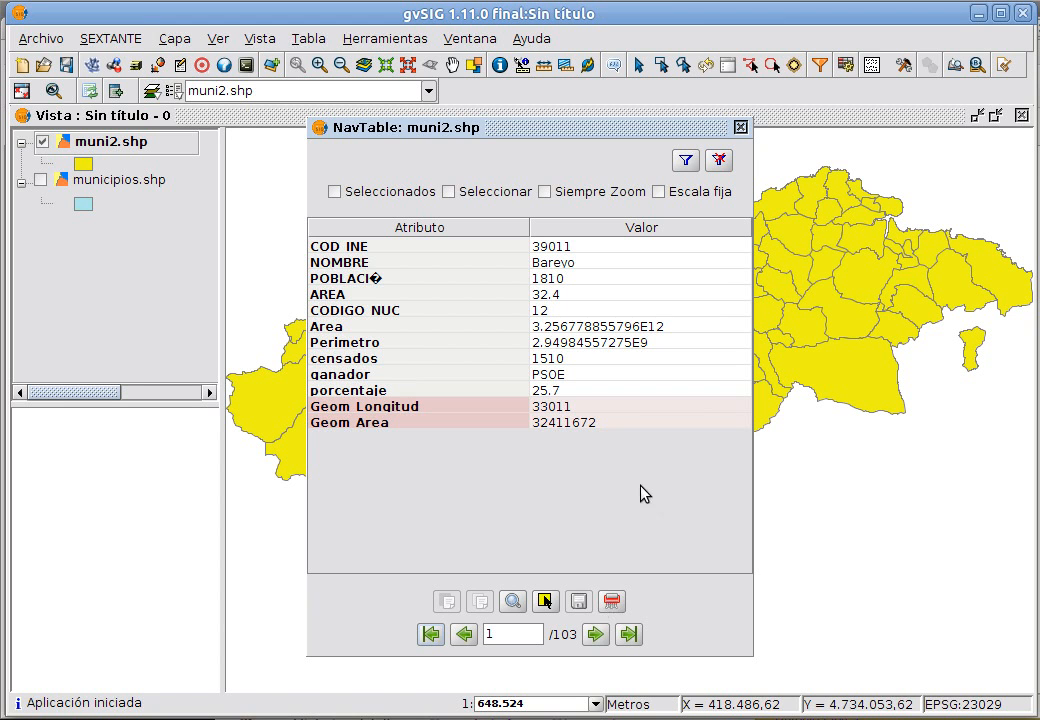
# Step: Go to the Noja record in NavTable and set its censados value to 1850
pyautogui.click(596, 635)
pyautogui.click(597, 636)
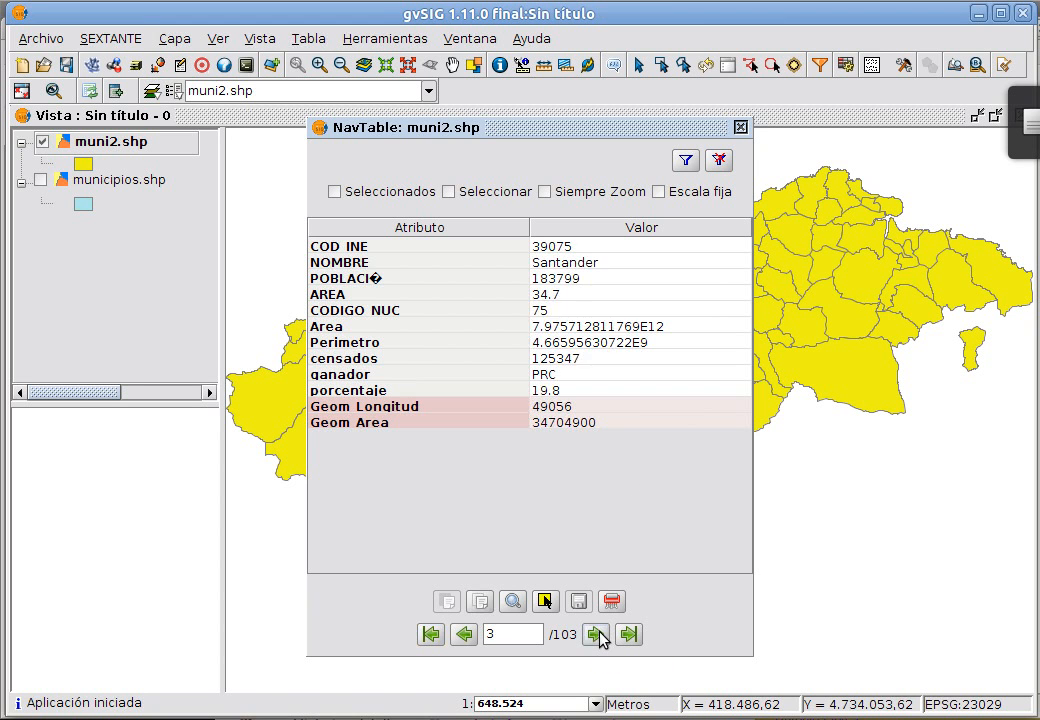
pyautogui.click(597, 636)
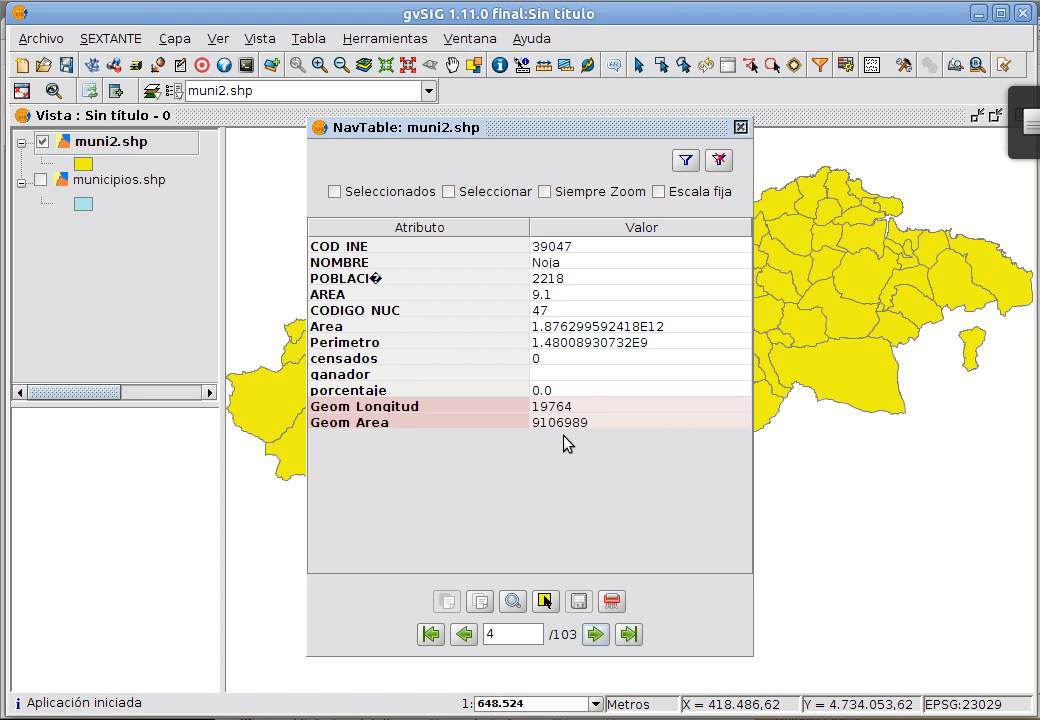
pyautogui.click(557, 363)
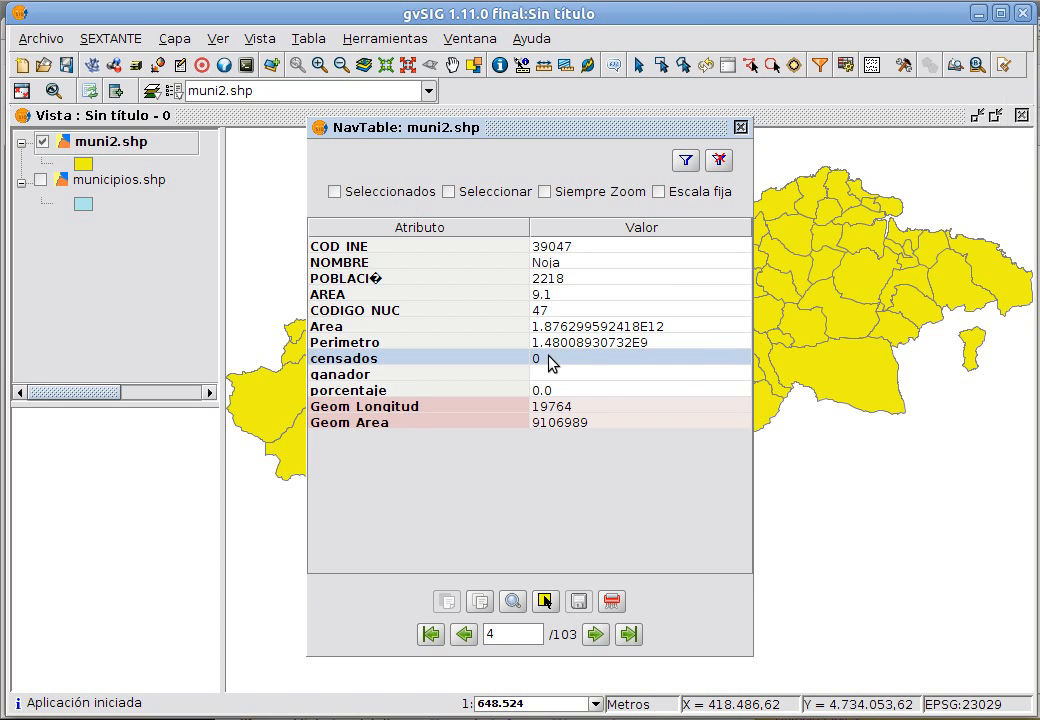
pyautogui.doubleClick(547, 360)
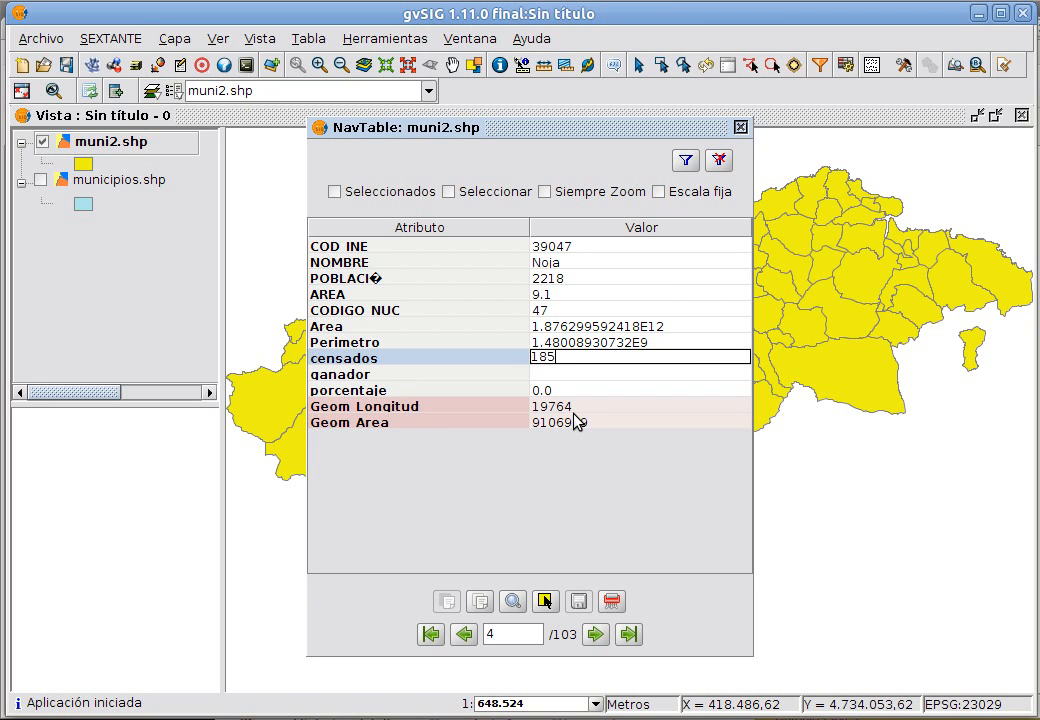
pyautogui.press('Return')
pyautogui.press('Down')
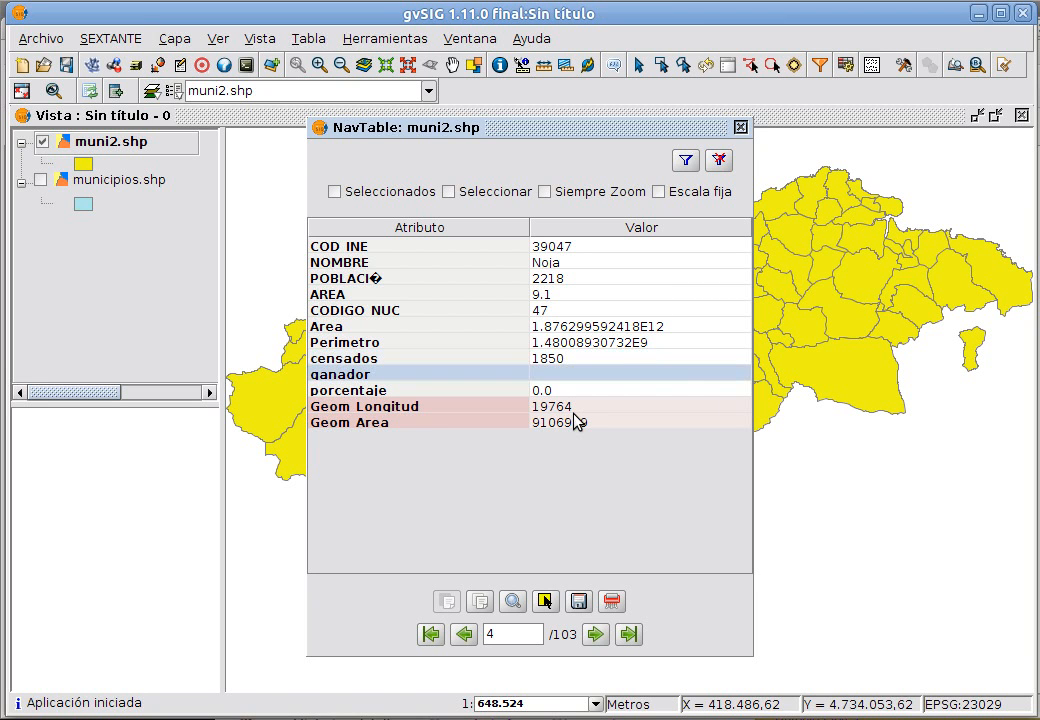
# Step: Set the Noja record's ganador to PP and its porcentaje to 32.5
pyautogui.doubleClick(558, 374)
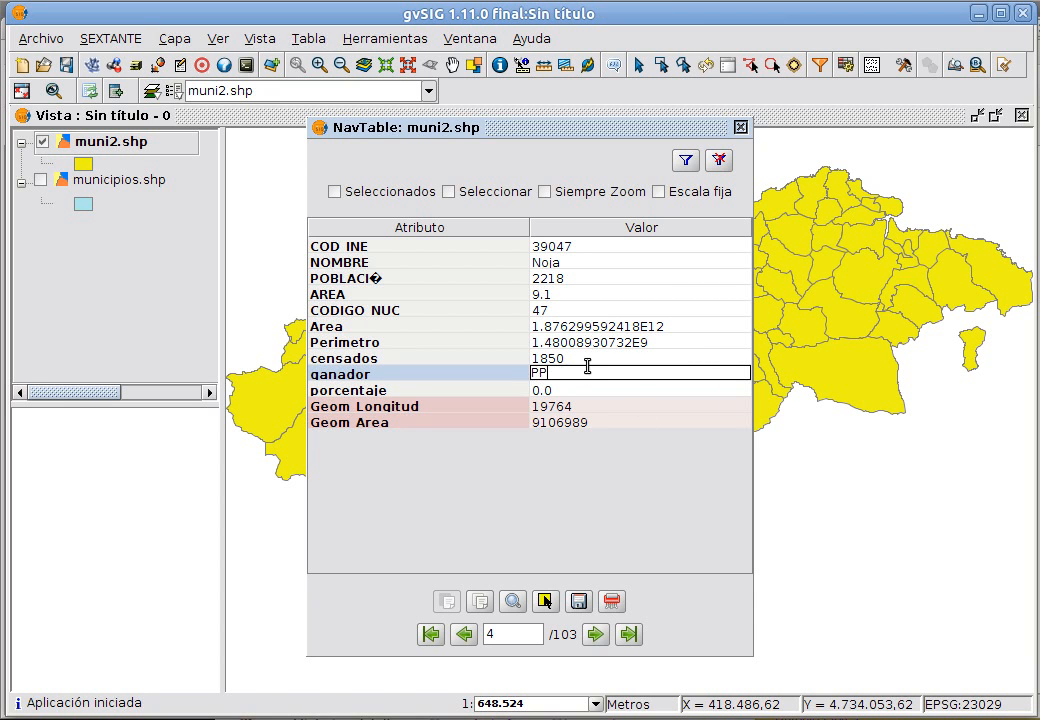
pyautogui.press('Return')
pyautogui.click(577, 393)
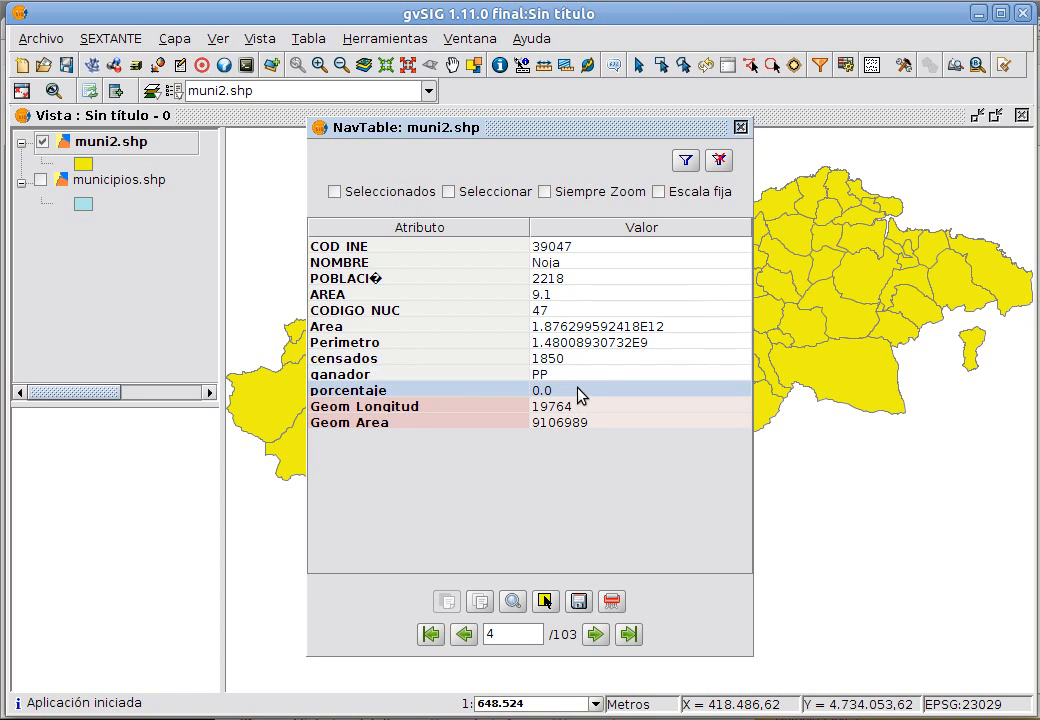
pyautogui.doubleClick(577, 392)
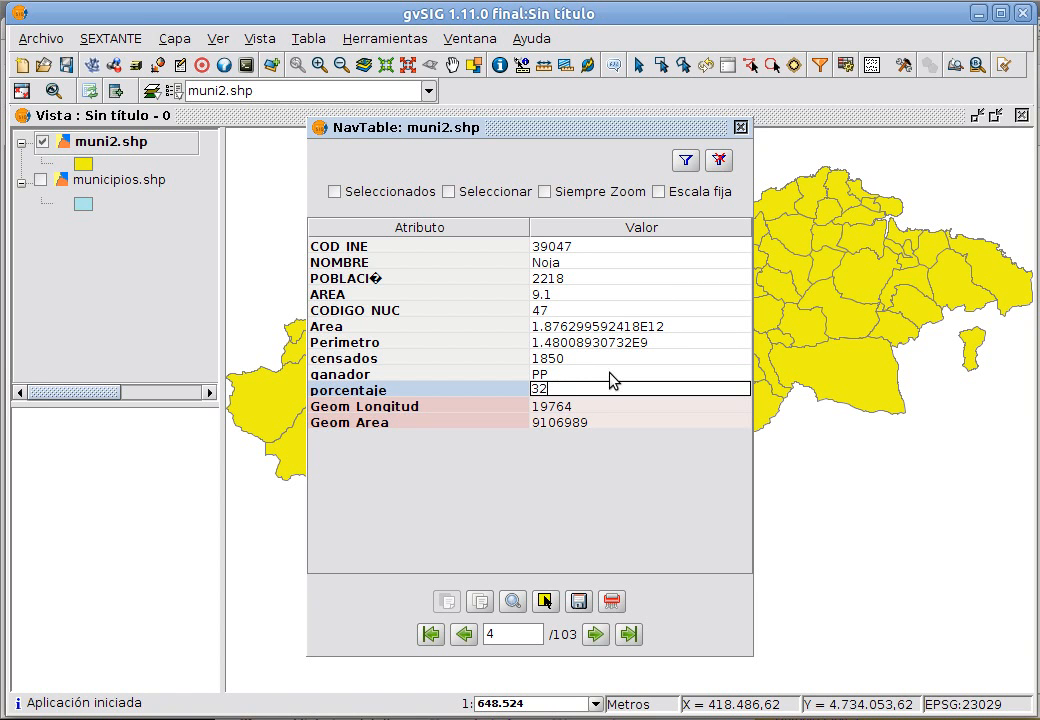
pyautogui.press('Return')
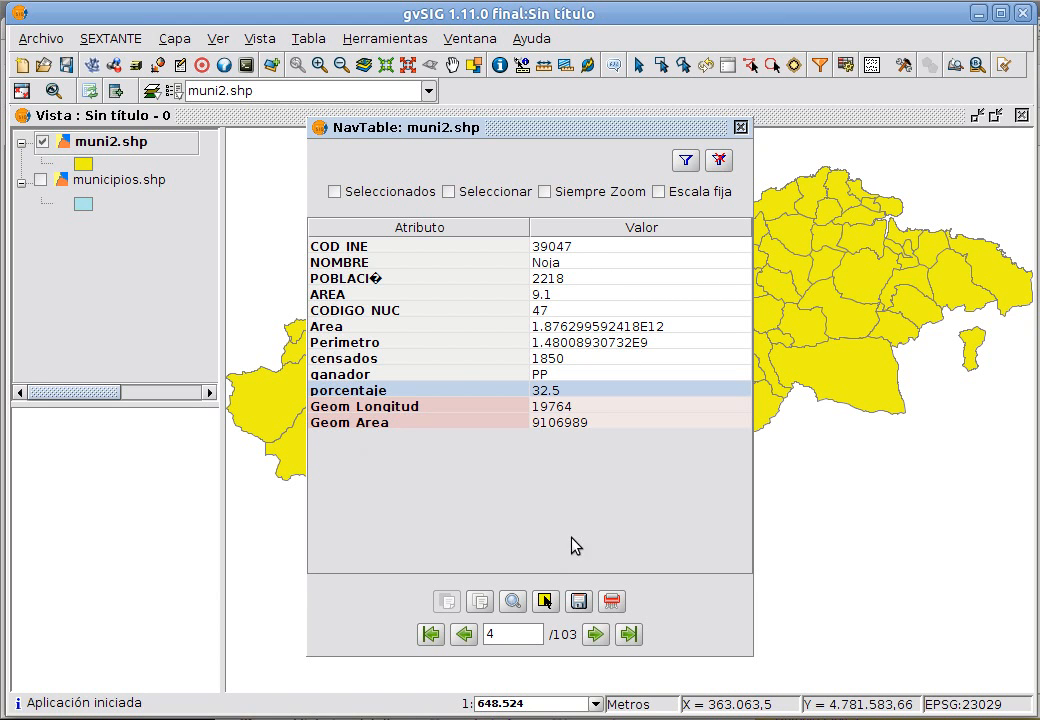
# Step: Move on to the next record, saving the changes made to Noja, and close NavTable
pyautogui.click(594, 633)
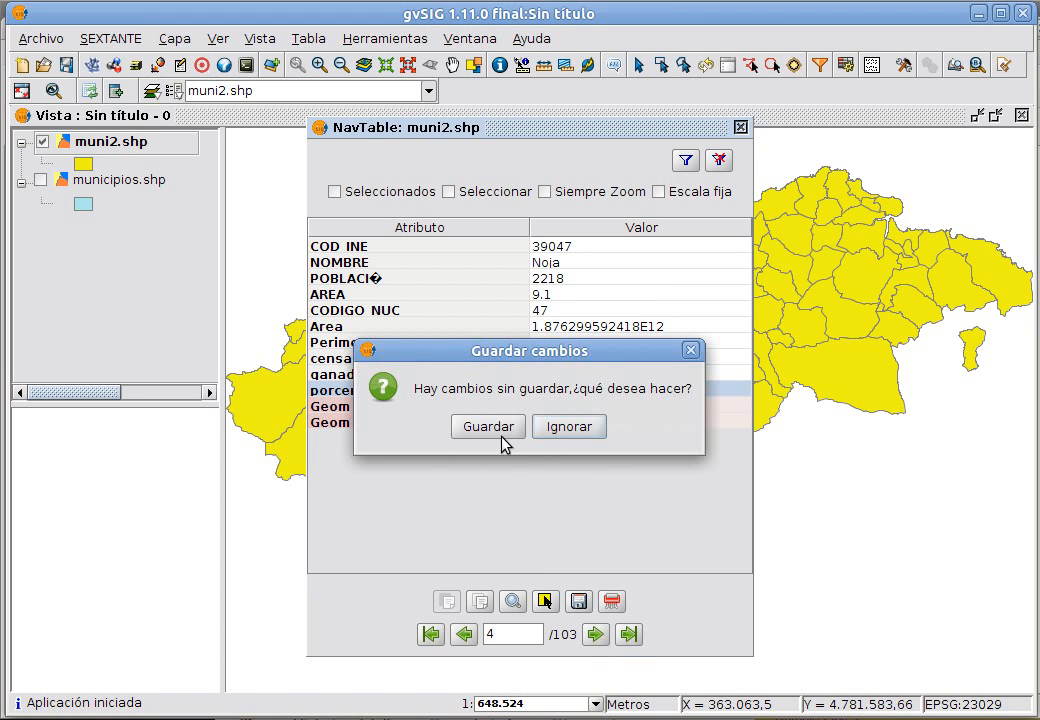
pyautogui.click(501, 430)
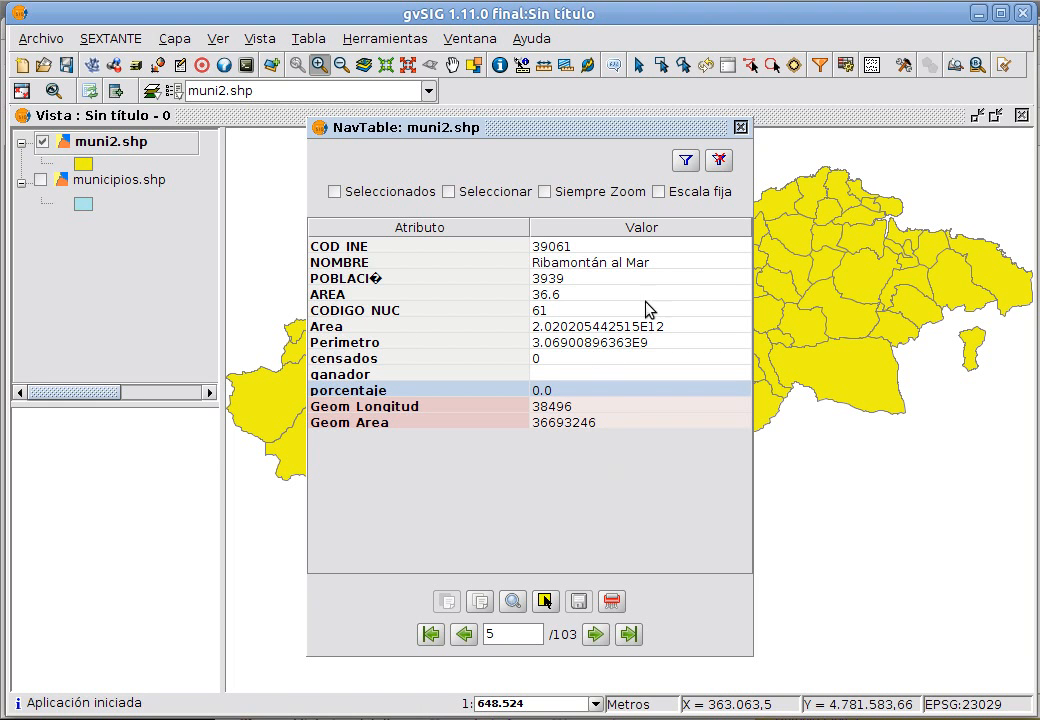
pyautogui.click(740, 127)
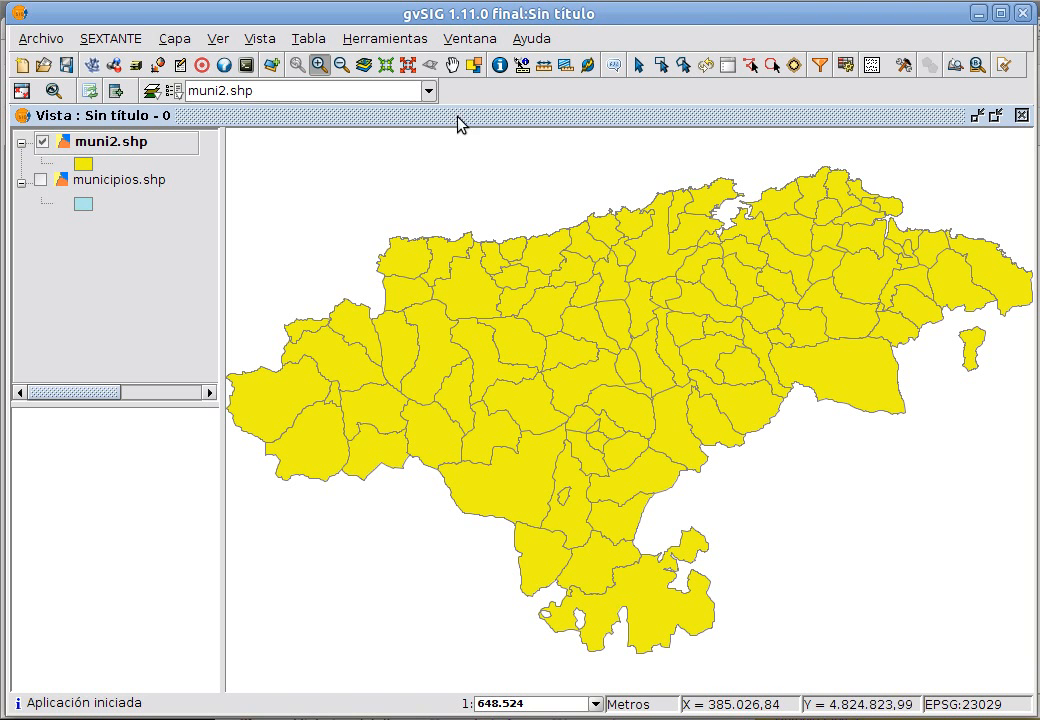
# Step: Open the muni2.shp attribute table and select the Noja row to check its saved values
pyautogui.click(846, 66)
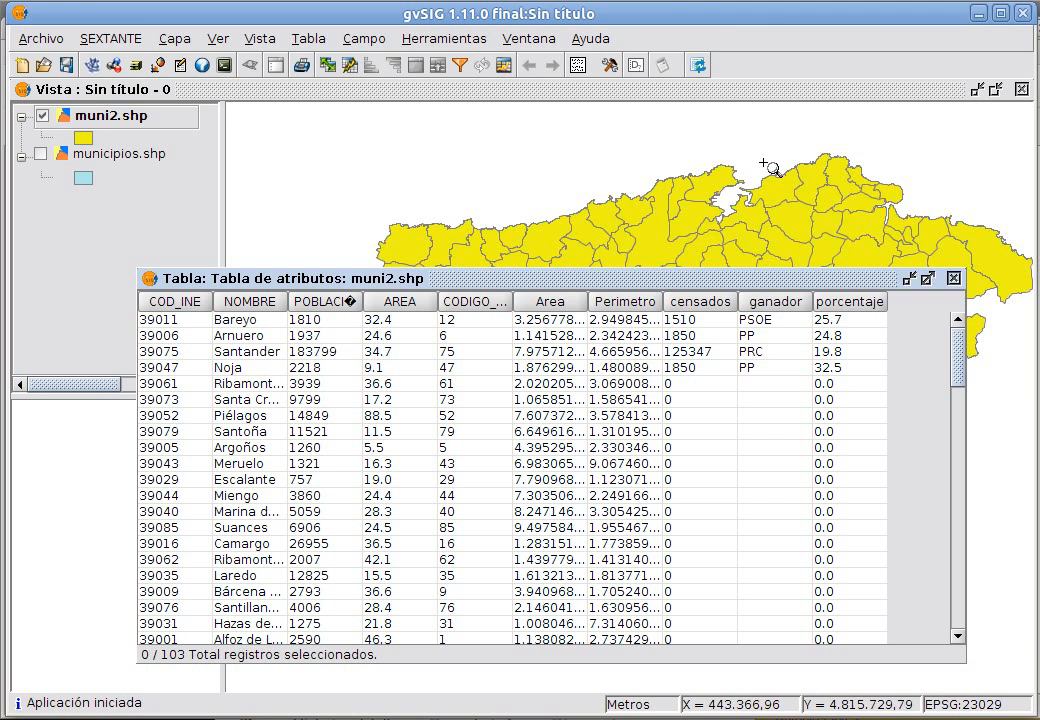
pyautogui.click(706, 368)
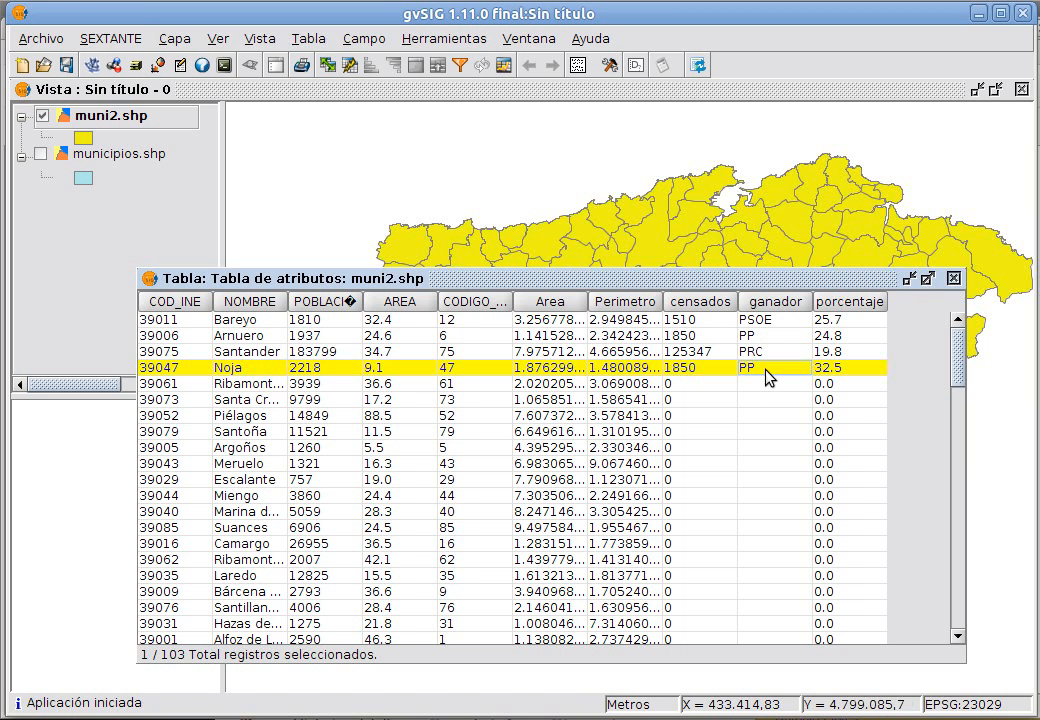